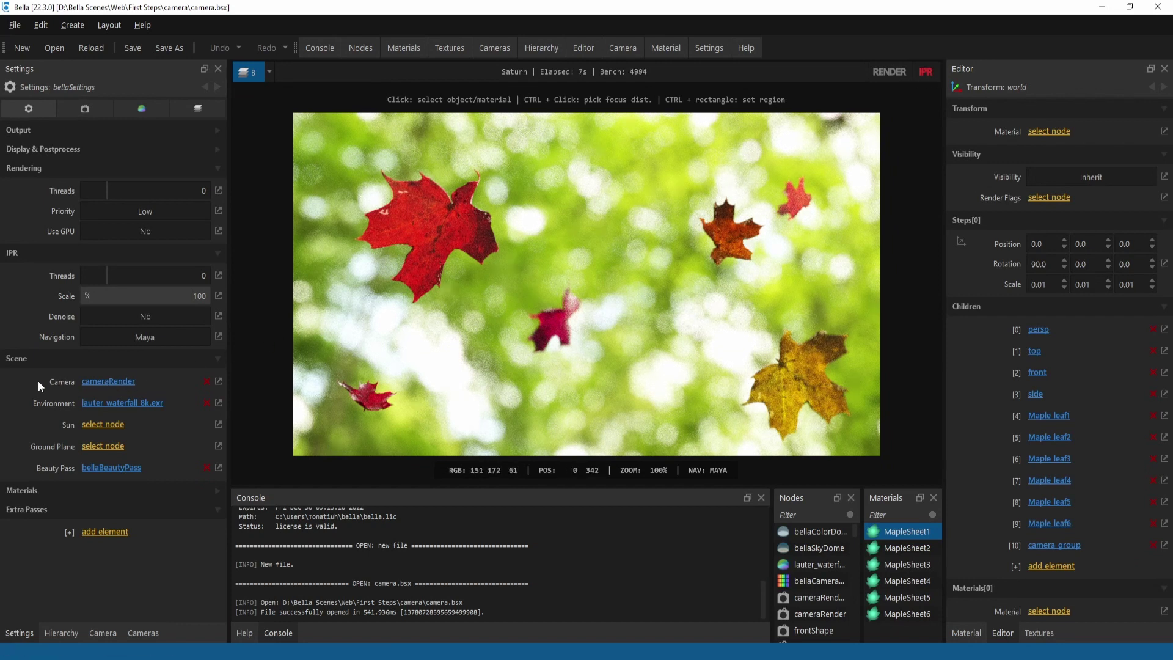
# Step: Open the cameraRender camera node from the Scene settings
pyautogui.click(114, 383)
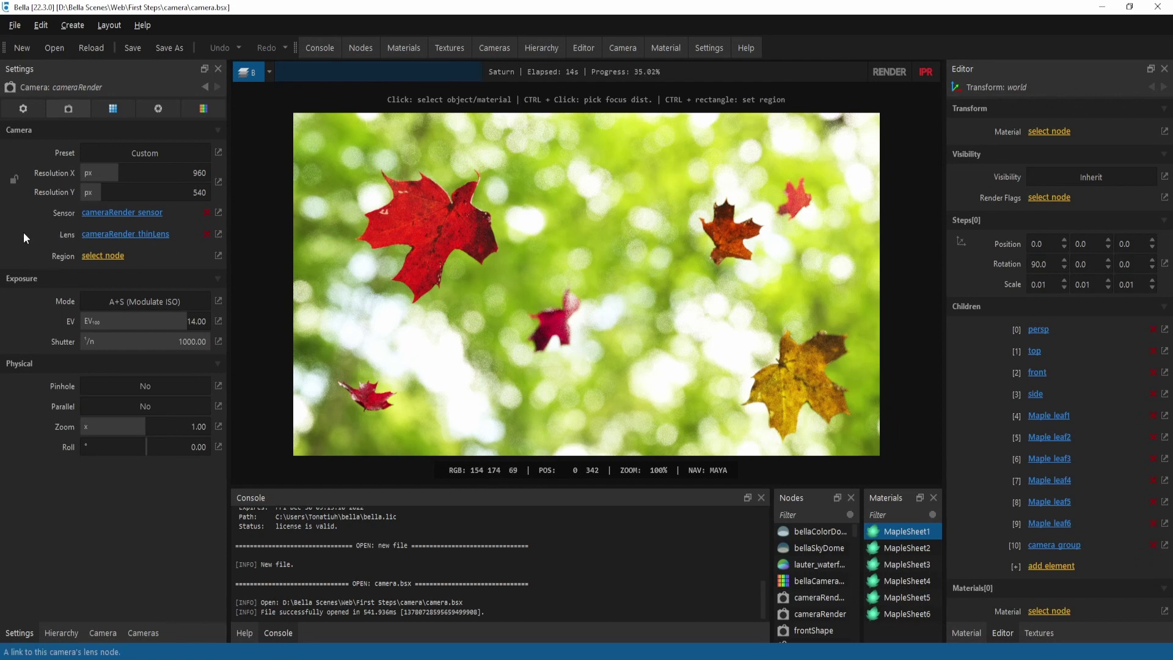
# Step: Switch exposure mode to M (Manual) and raise Shutter to 1091.60
pyautogui.click(93, 301)
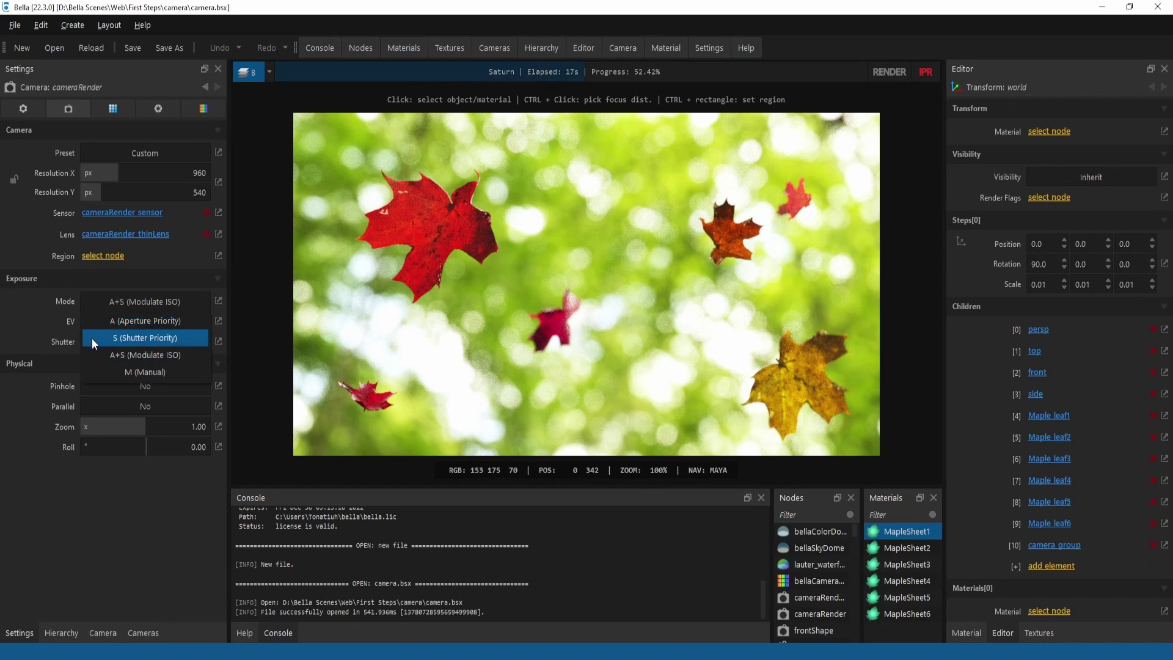
pyautogui.click(88, 372)
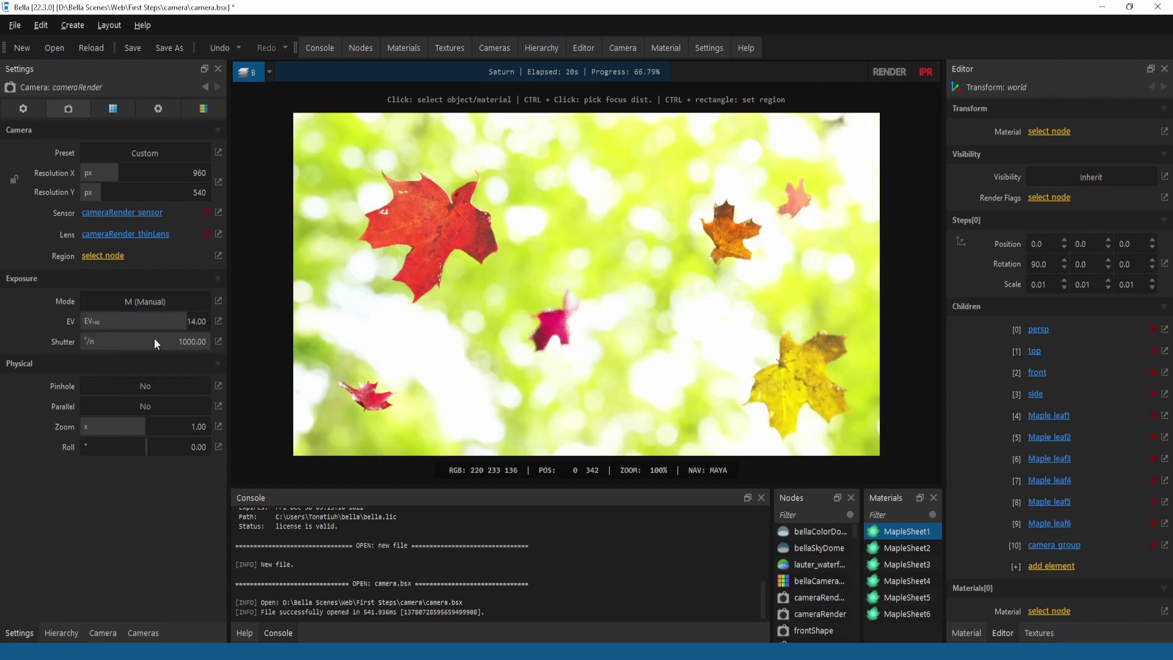
pyautogui.moveTo(154, 344)
pyautogui.mouseDown()
pyautogui.moveTo(361, 342)
pyautogui.moveTo(223, 342)
pyautogui.mouseUp()
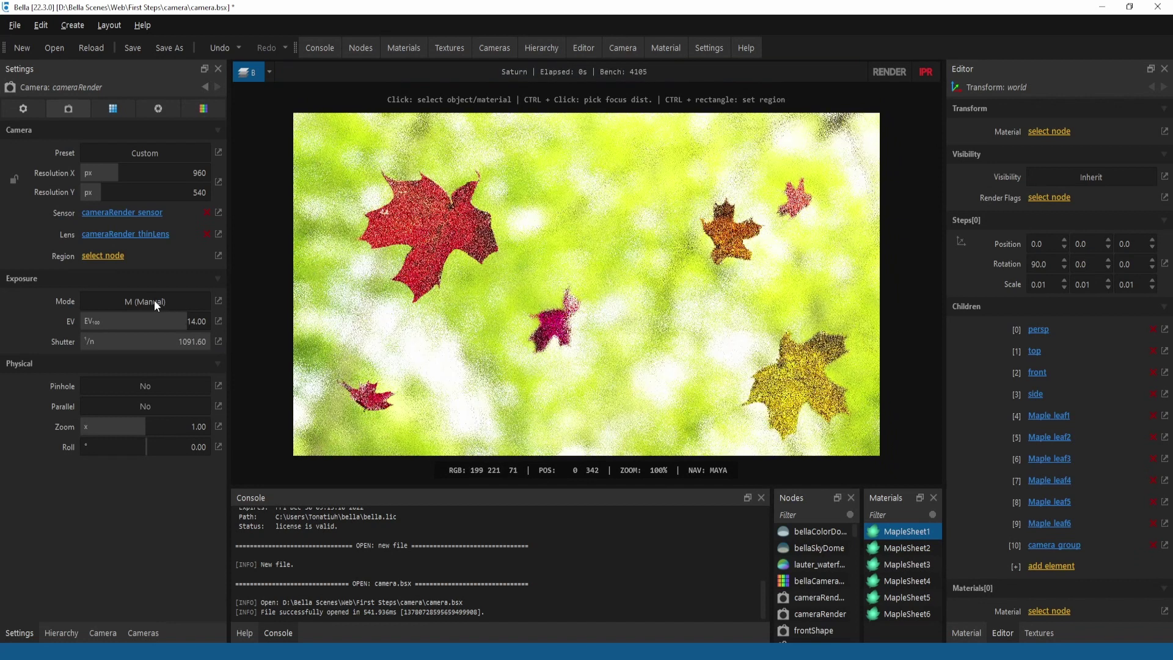
# Step: Return exposure mode to A+S (Modulate ISO) and set EV to 14
pyautogui.click(133, 299)
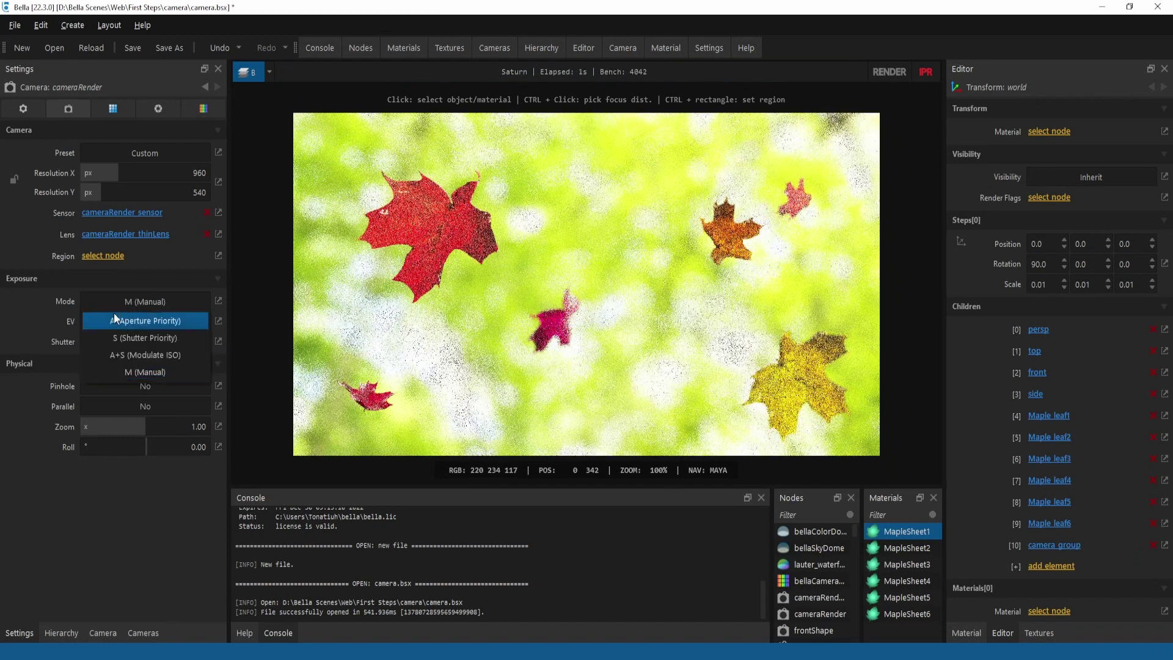
pyautogui.click(90, 355)
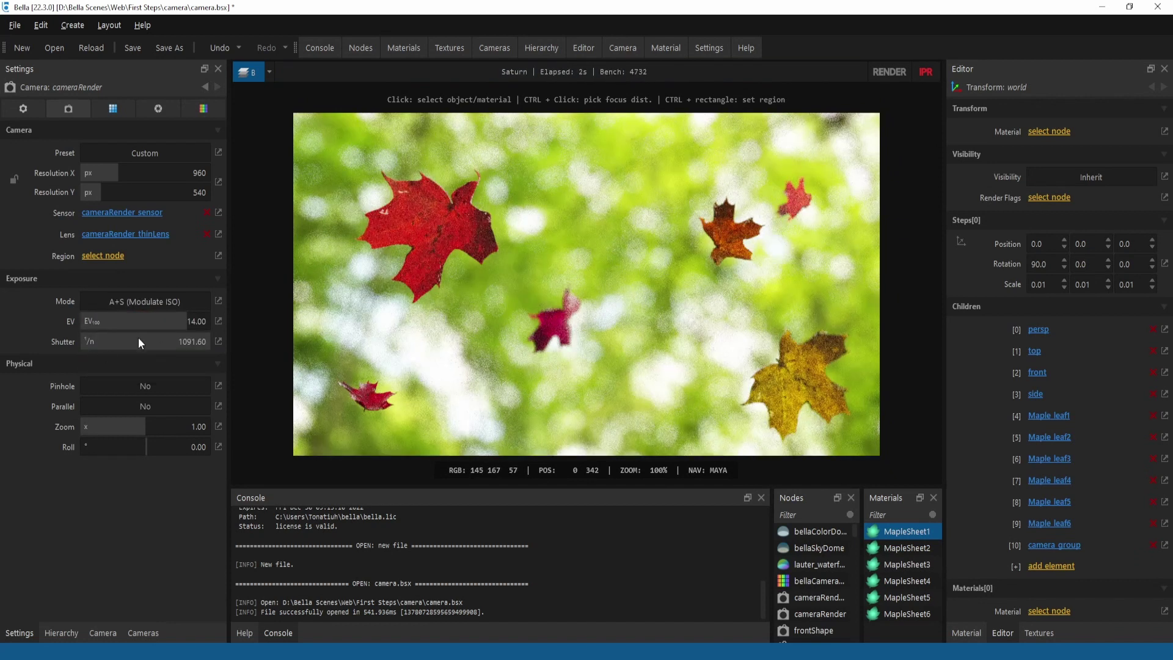
pyautogui.moveTo(169, 322)
pyautogui.mouseDown()
pyautogui.moveTo(219, 320)
pyautogui.moveTo(176, 322)
pyautogui.moveTo(187, 322)
pyautogui.mouseUp()
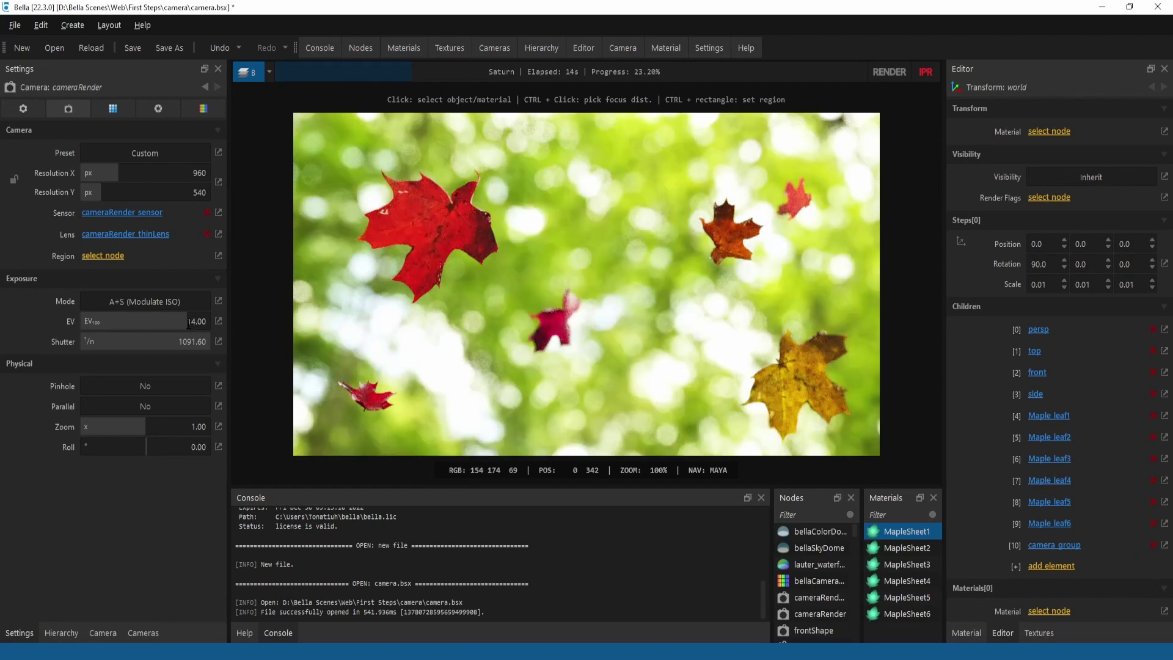
pyautogui.click(113, 385)
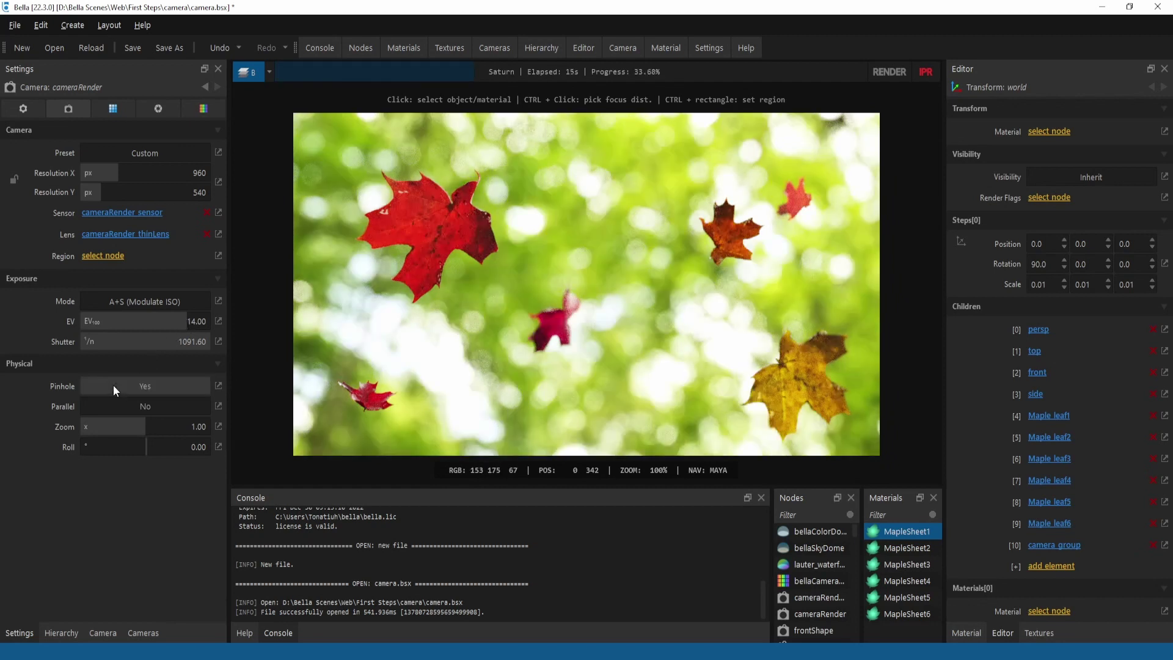
pyautogui.click(113, 385)
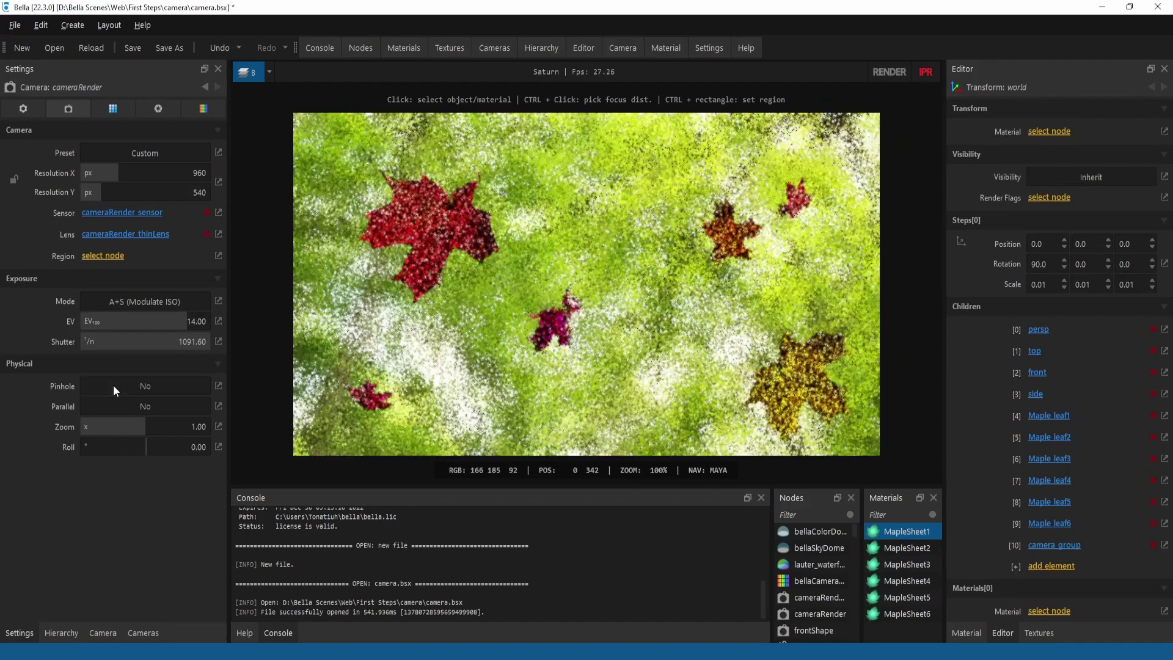
pyautogui.click(122, 404)
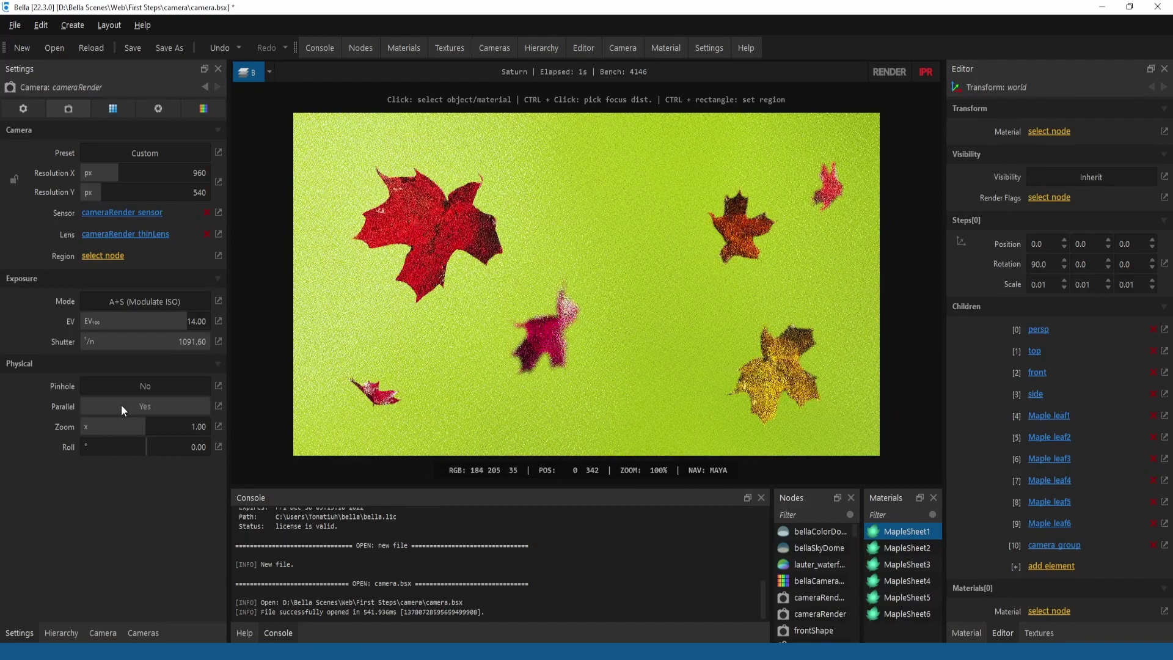
pyautogui.click(122, 406)
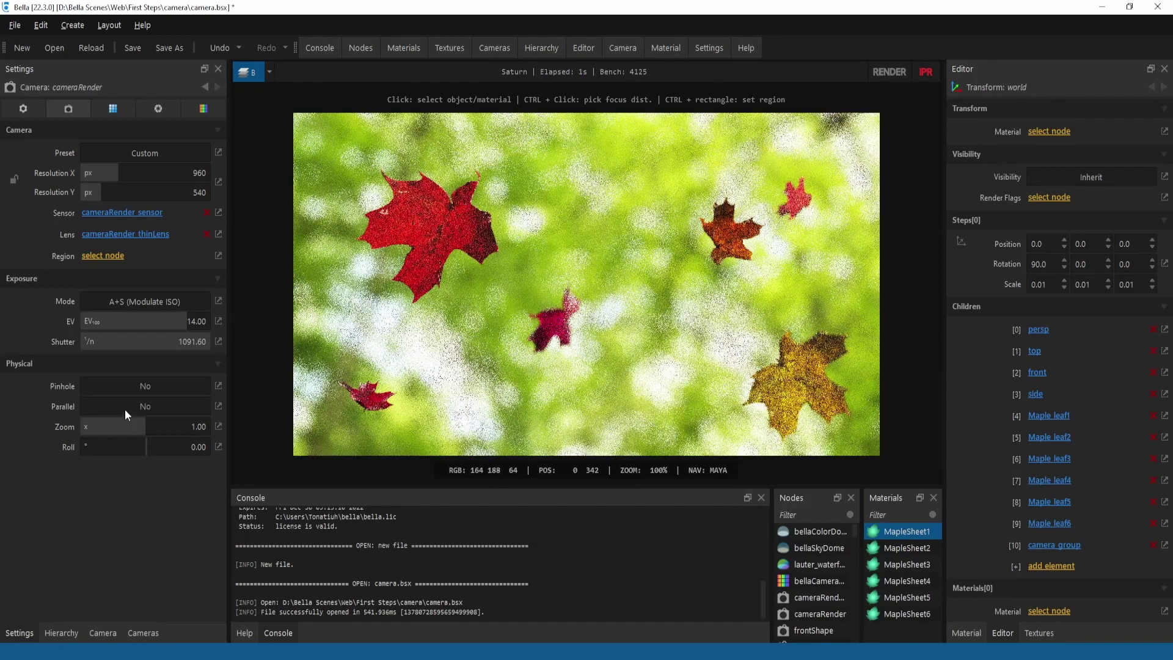
pyautogui.moveTo(145, 430)
pyautogui.mouseDown()
pyautogui.moveTo(162, 427)
pyautogui.moveTo(140, 426)
pyautogui.moveTo(143, 444)
pyautogui.mouseUp()
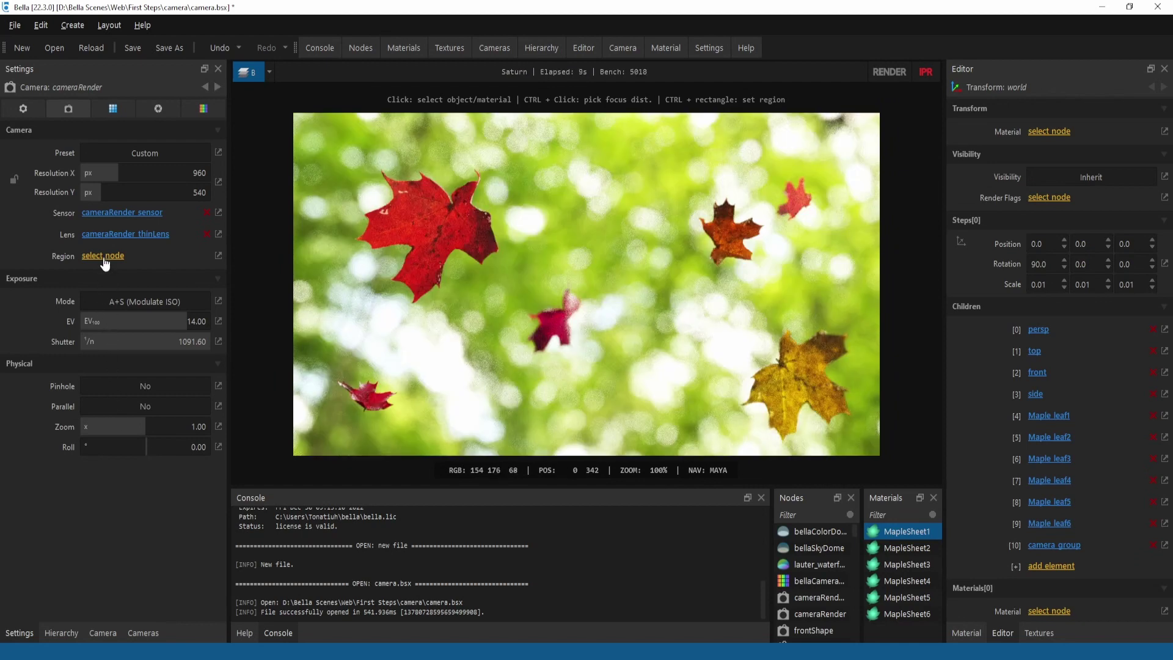
# Step: Add a region around the red leaf with Blow Up and Restricted, then clear and disable them
pyautogui.click(104, 260)
pyautogui.click(134, 286)
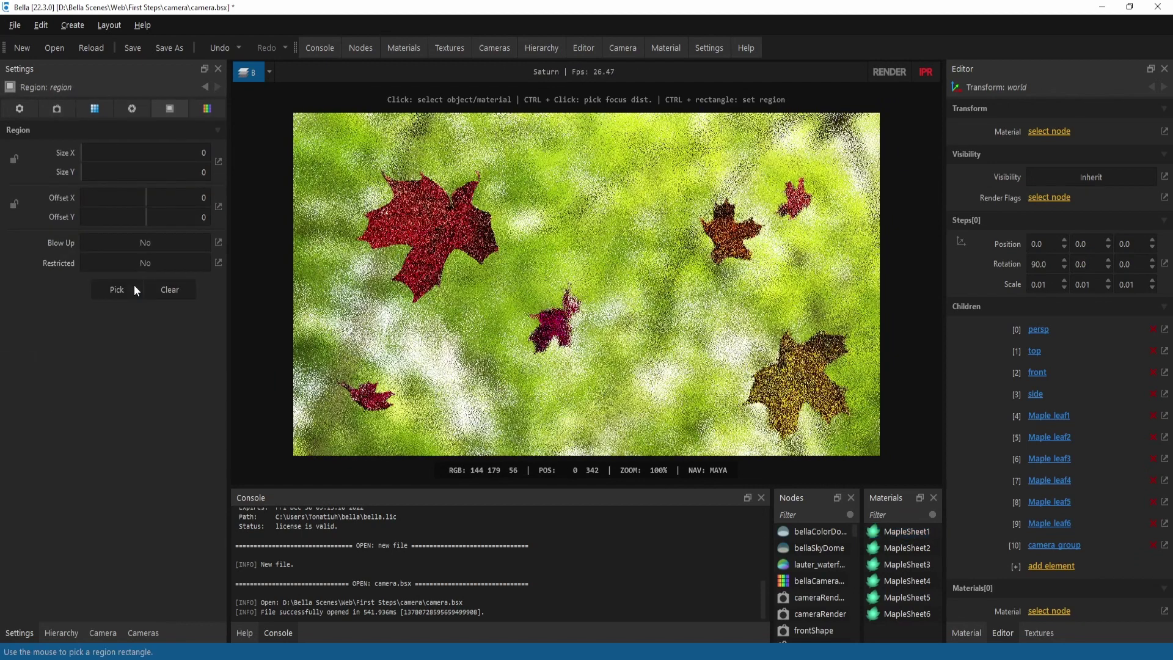
pyautogui.moveTo(344, 157)
pyautogui.mouseDown()
pyautogui.moveTo(434, 279)
pyautogui.moveTo(503, 314)
pyautogui.mouseUp()
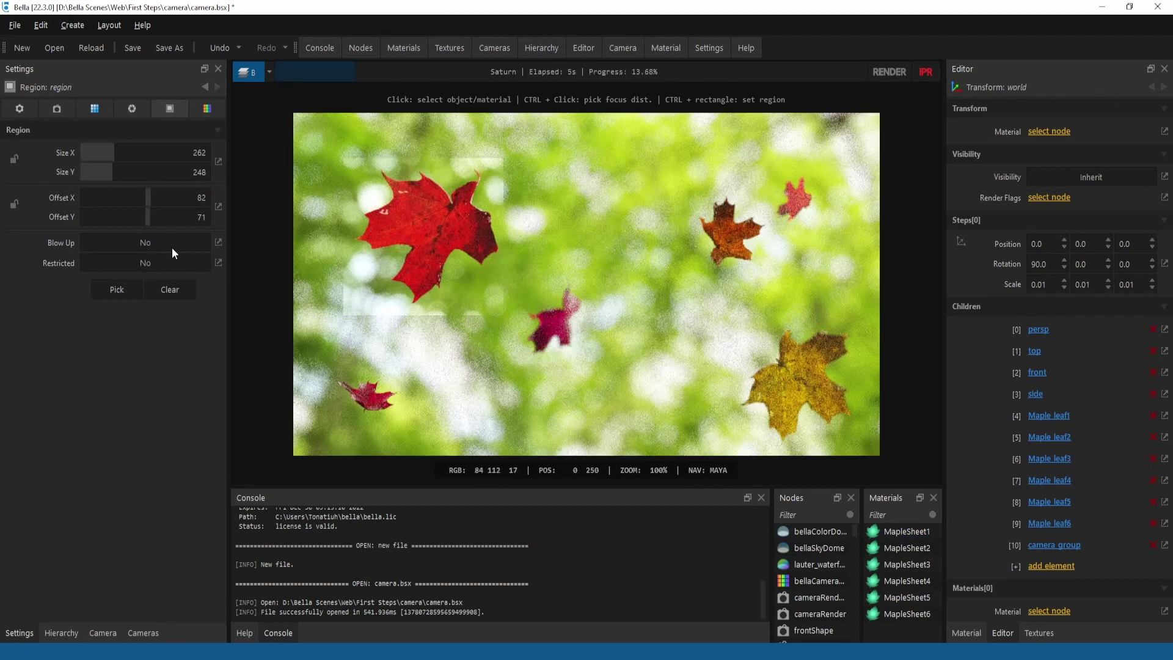
pyautogui.click(137, 242)
pyautogui.click(115, 269)
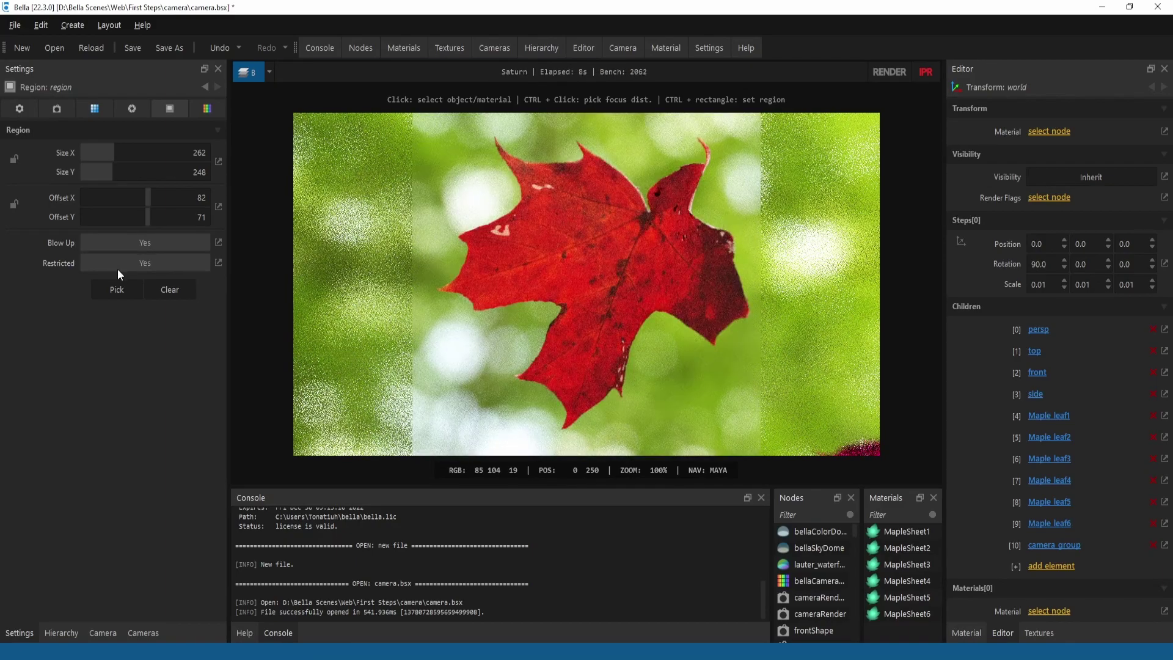
pyautogui.click(160, 288)
pyautogui.click(118, 259)
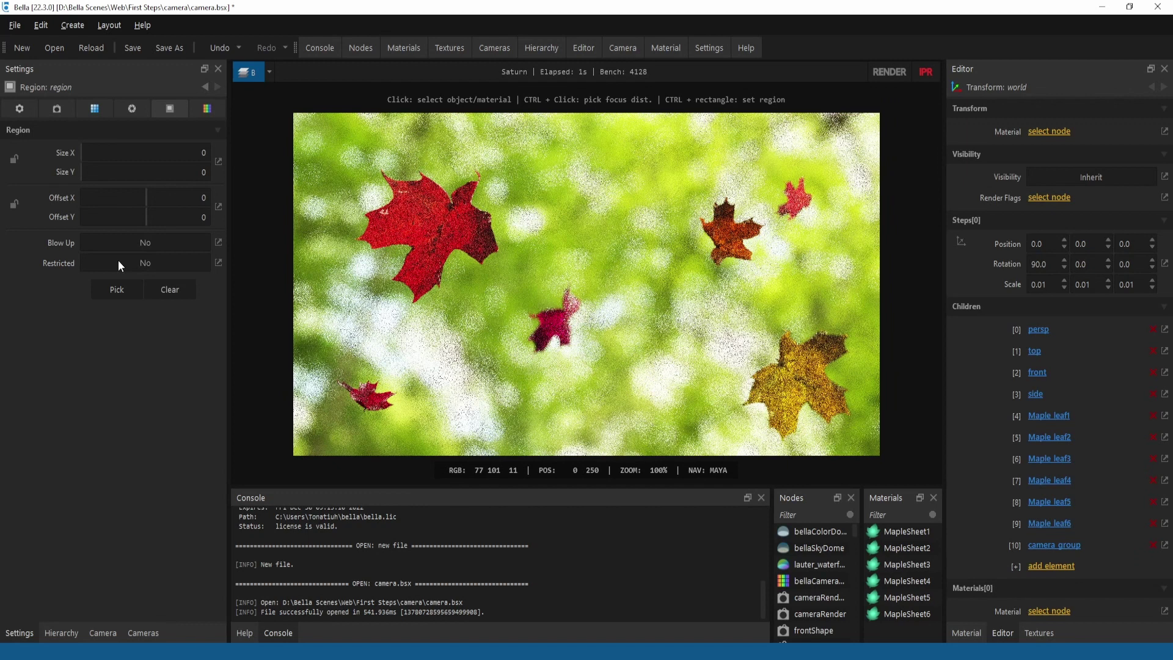
# Step: Give the camera sensor an ACES tone mapping node with exposure bias 1.990
pyautogui.click(94, 109)
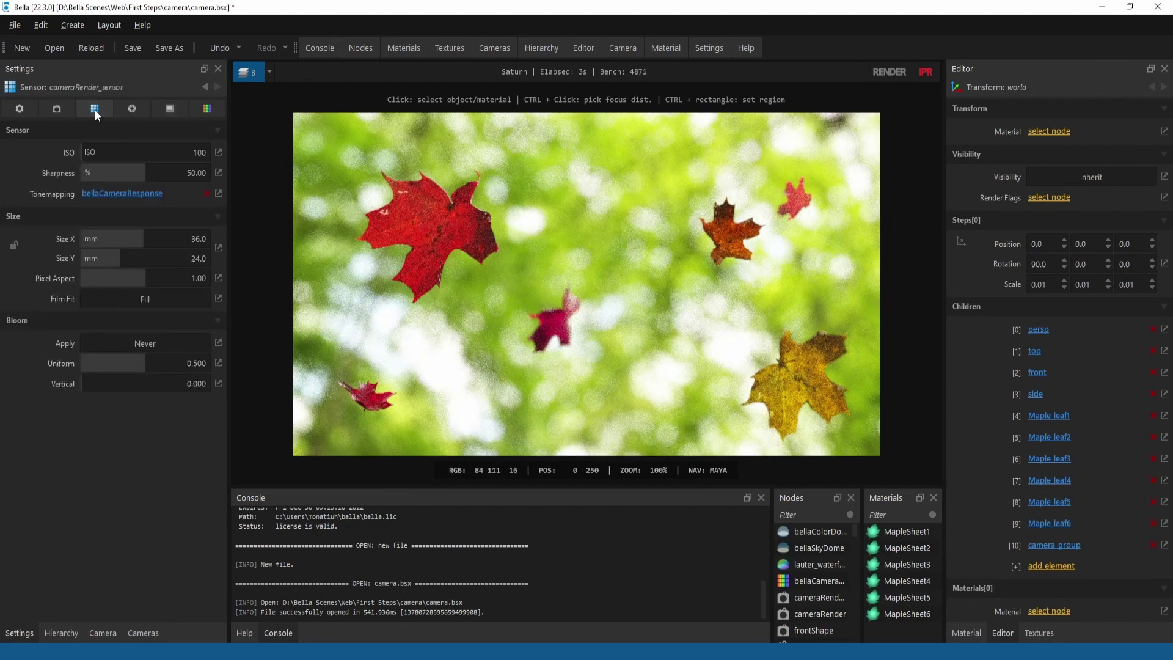
pyautogui.click(218, 193)
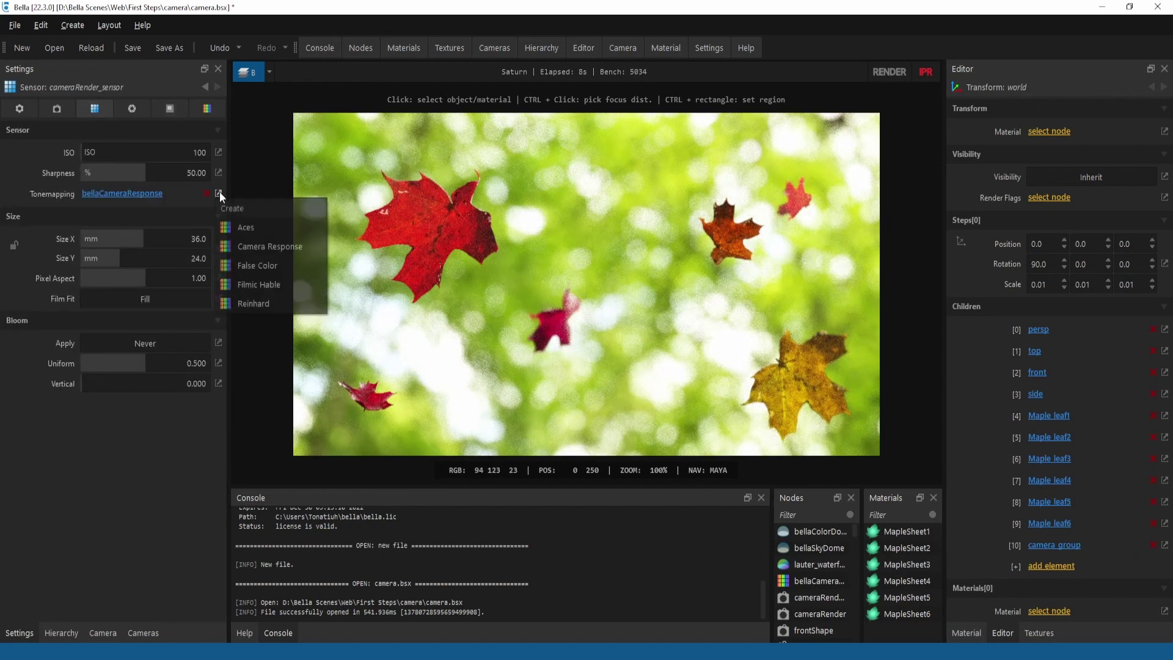
pyautogui.click(269, 226)
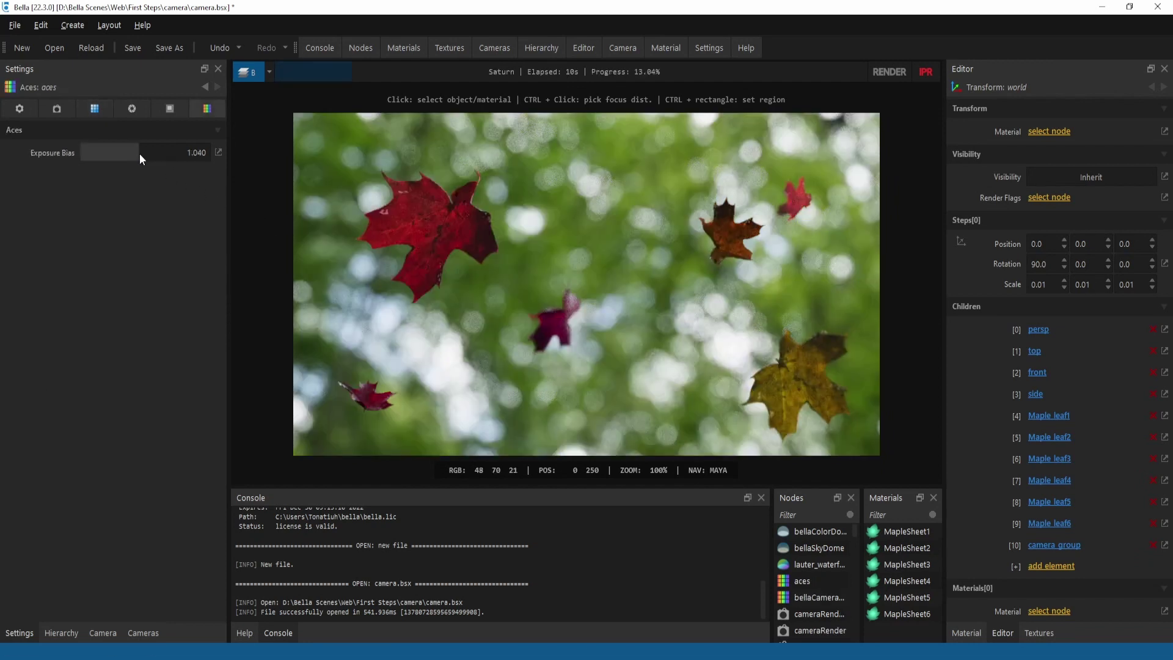
pyautogui.moveTo(205, 166); pyautogui.dragTo(210, 161)
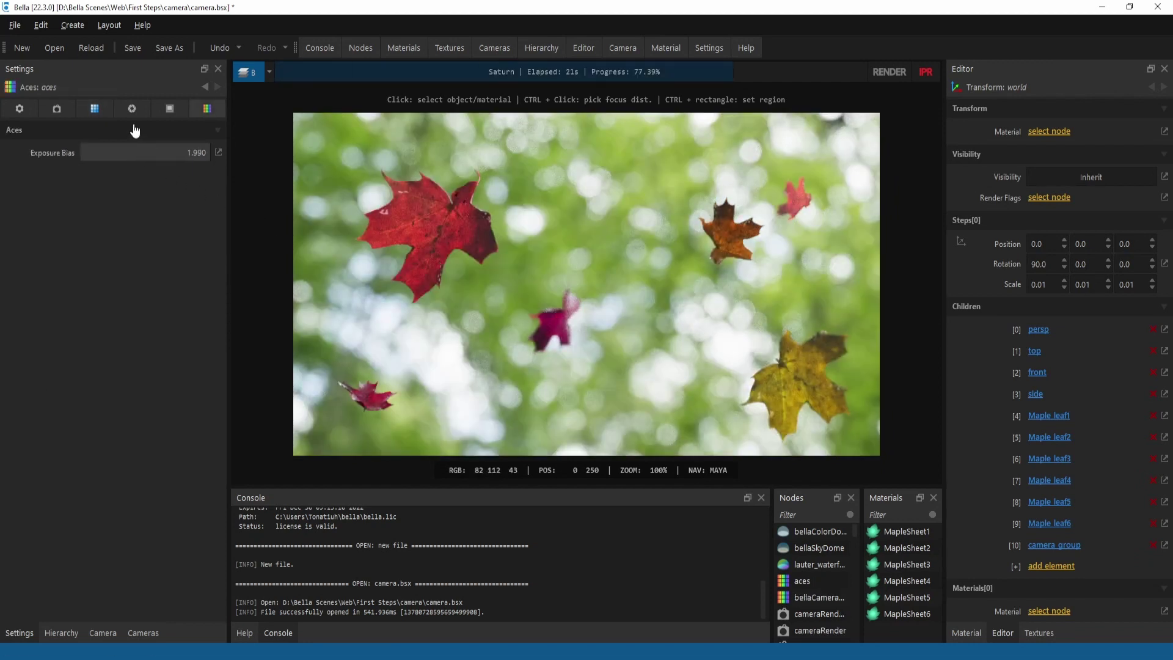
pyautogui.click(97, 108)
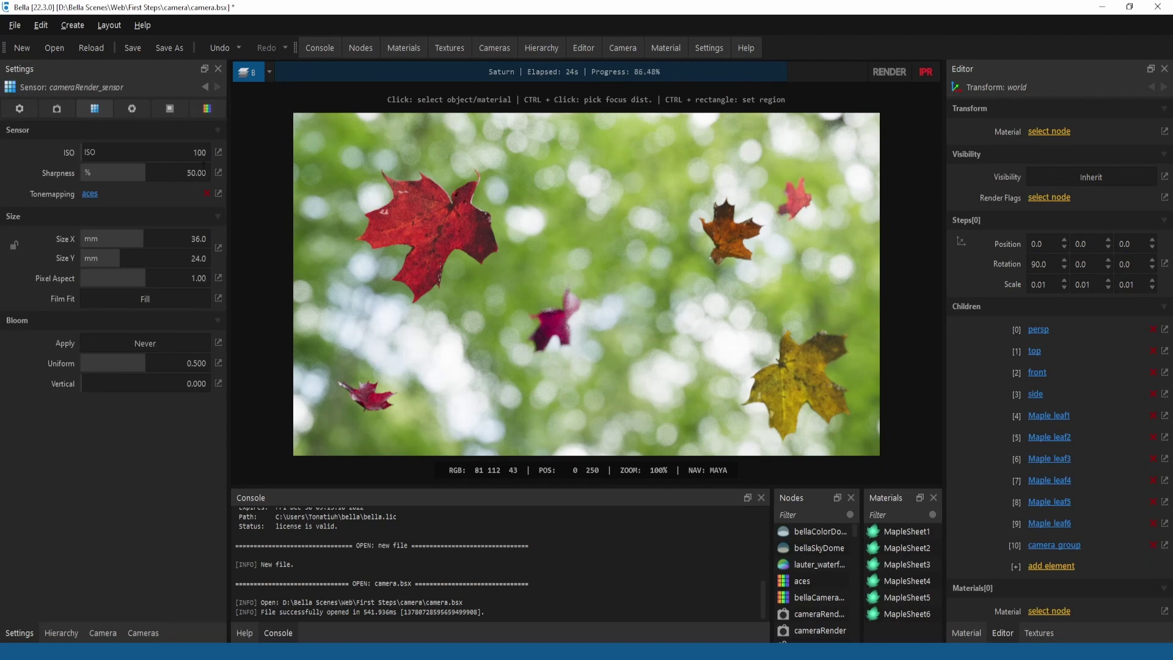
pyautogui.click(218, 193)
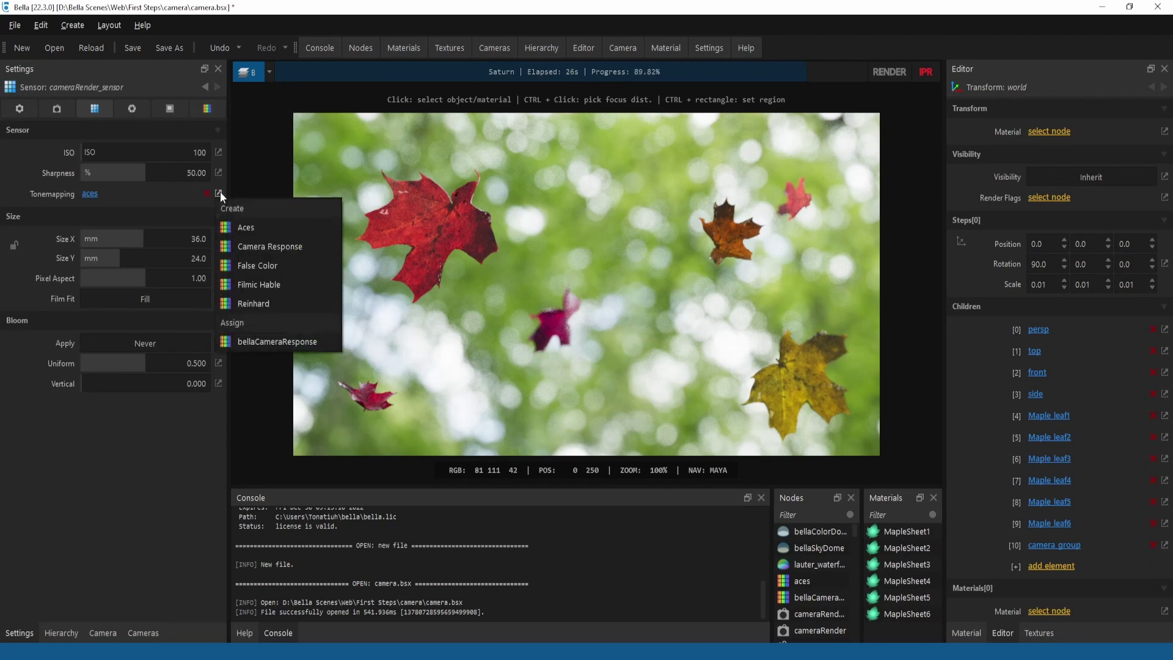
# Step: Create Filmic Hable tone mapping: shoulder 0.450, linear 0.040, toe 0.090, denominator 0.510
pyautogui.click(329, 285)
pyautogui.moveTo(119, 236); pyautogui.dragTo(197, 242)
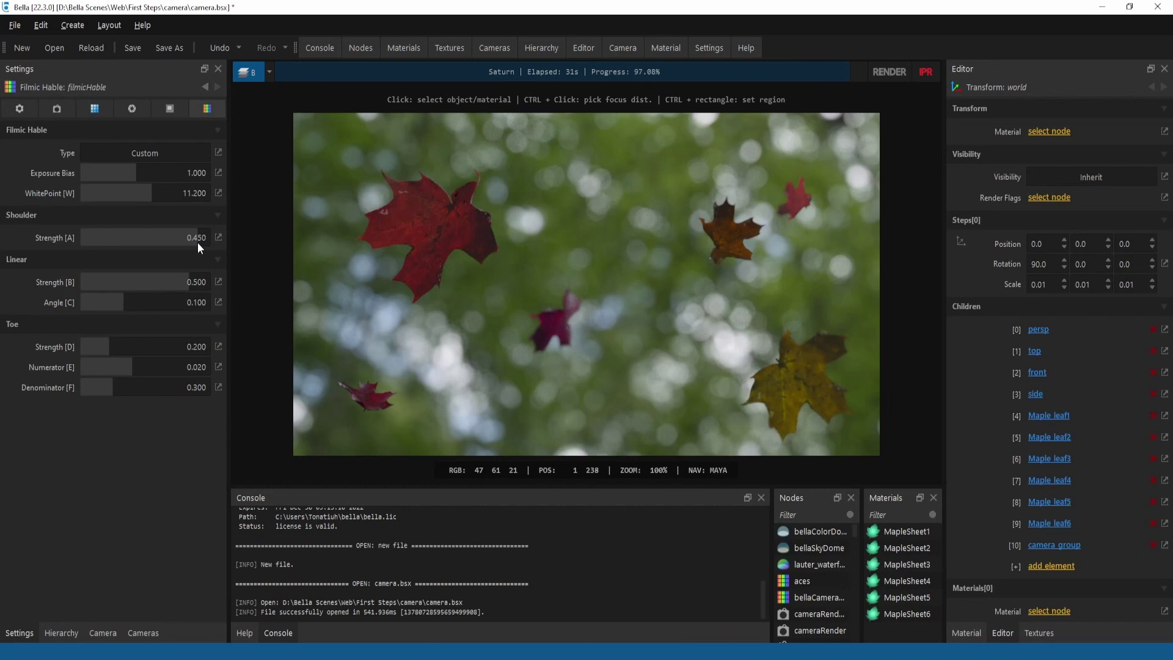
pyautogui.moveTo(93, 279); pyautogui.dragTo(86, 292)
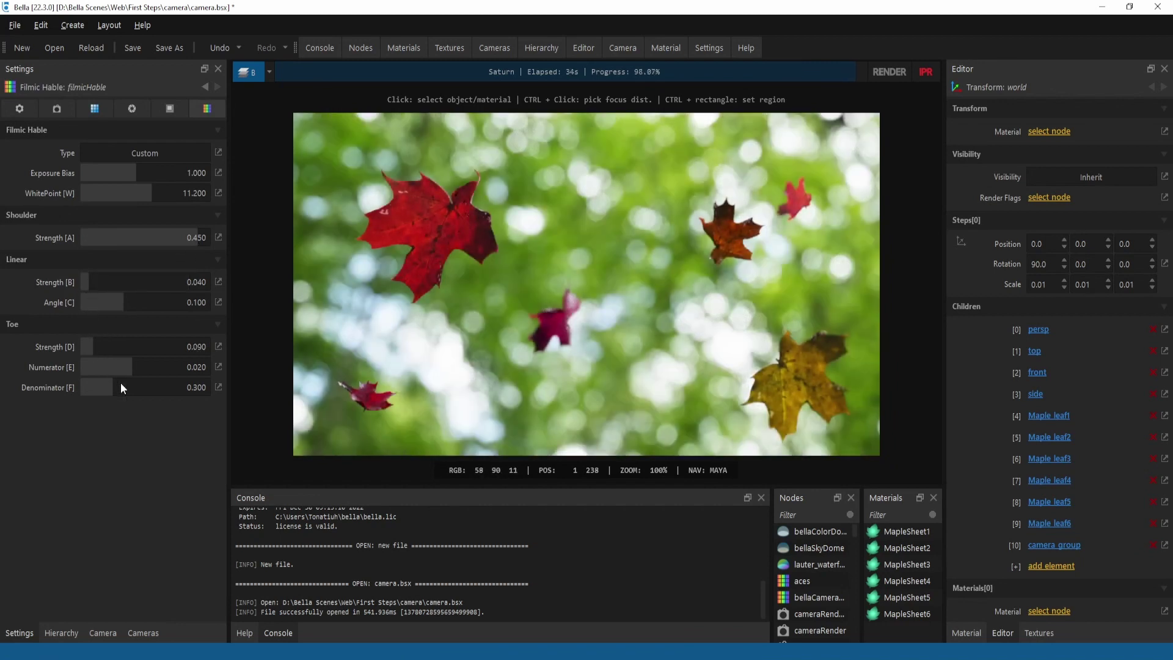
pyautogui.moveTo(121, 387); pyautogui.dragTo(182, 386)
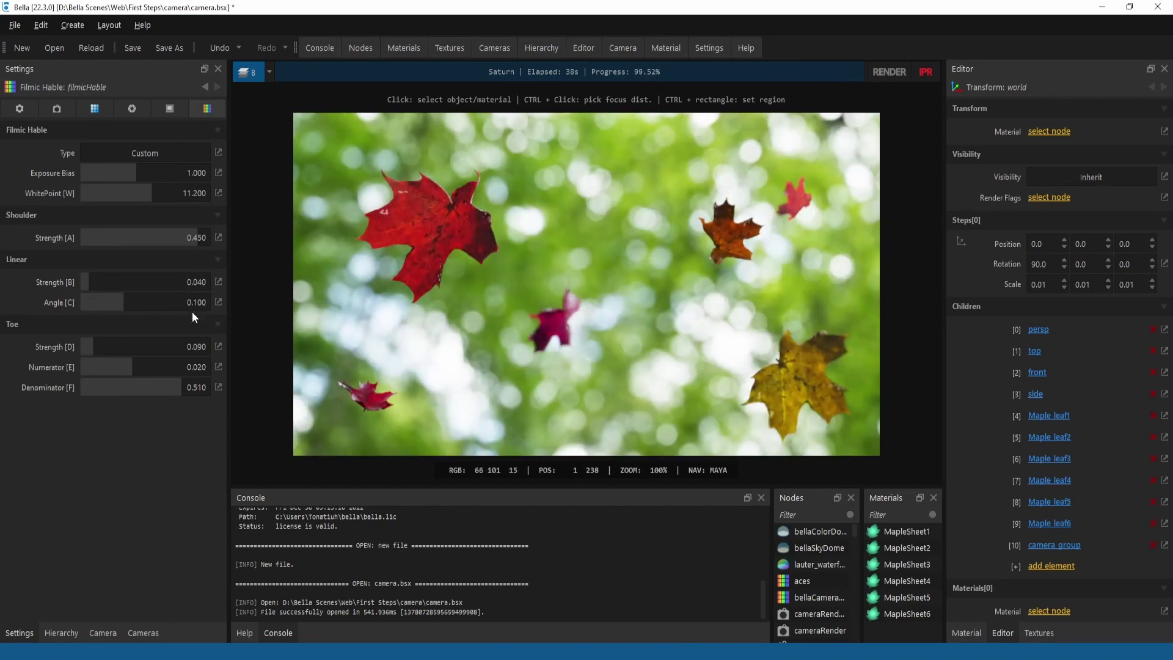
# Step: Switch the sensor tone mapping to False Color
pyautogui.click(205, 86)
pyautogui.click(220, 194)
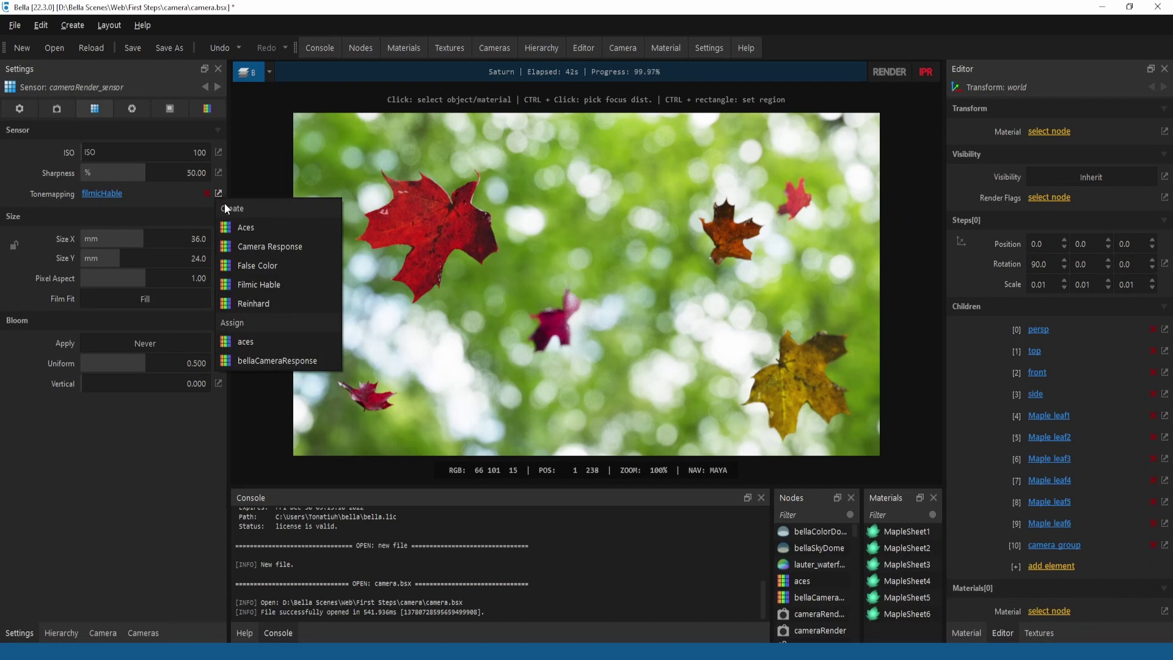
pyautogui.click(257, 264)
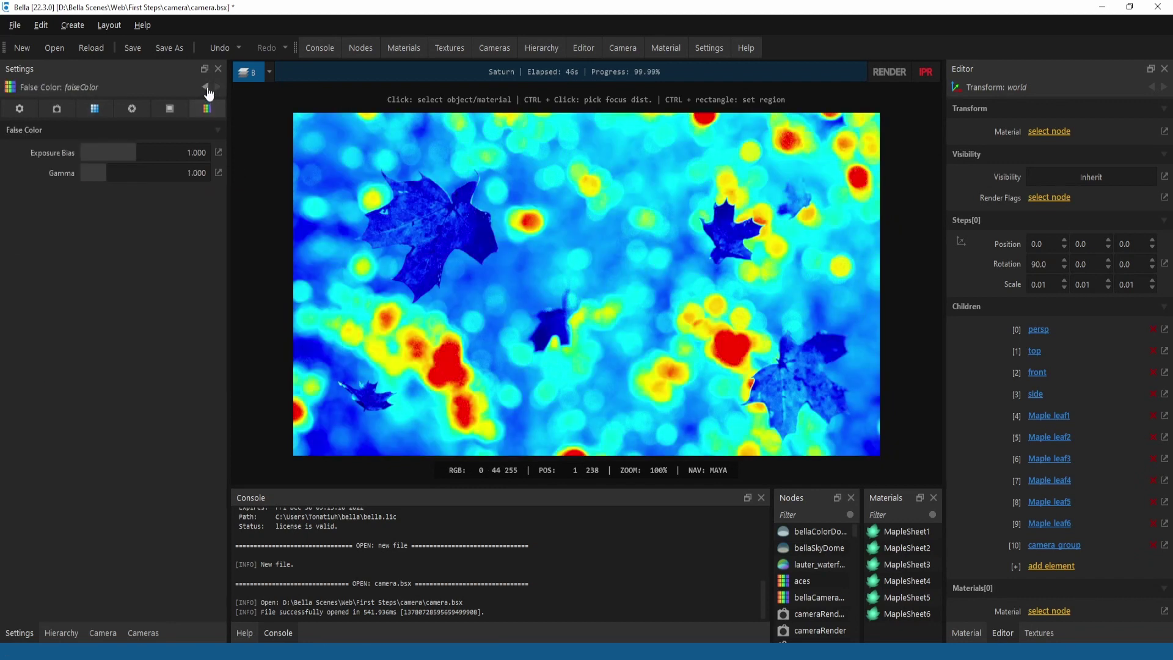
# Step: Replace the tone mapping with a Camera Response node using the Ektachrome 100 Plus model
pyautogui.click(206, 87)
pyautogui.click(220, 194)
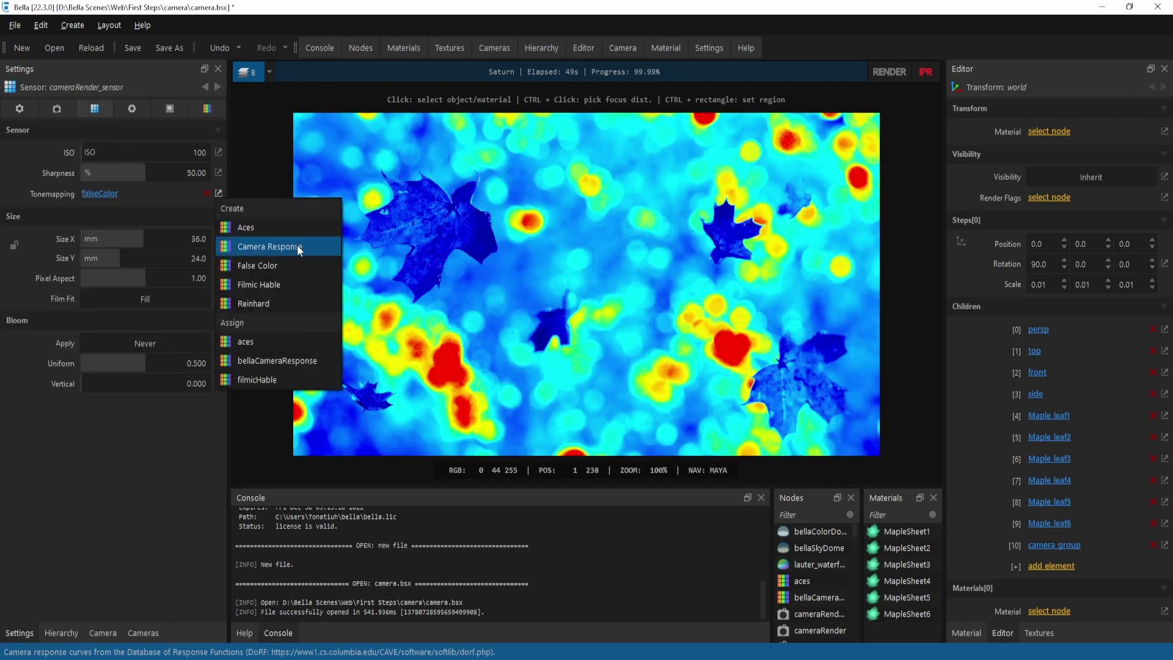
pyautogui.click(314, 247)
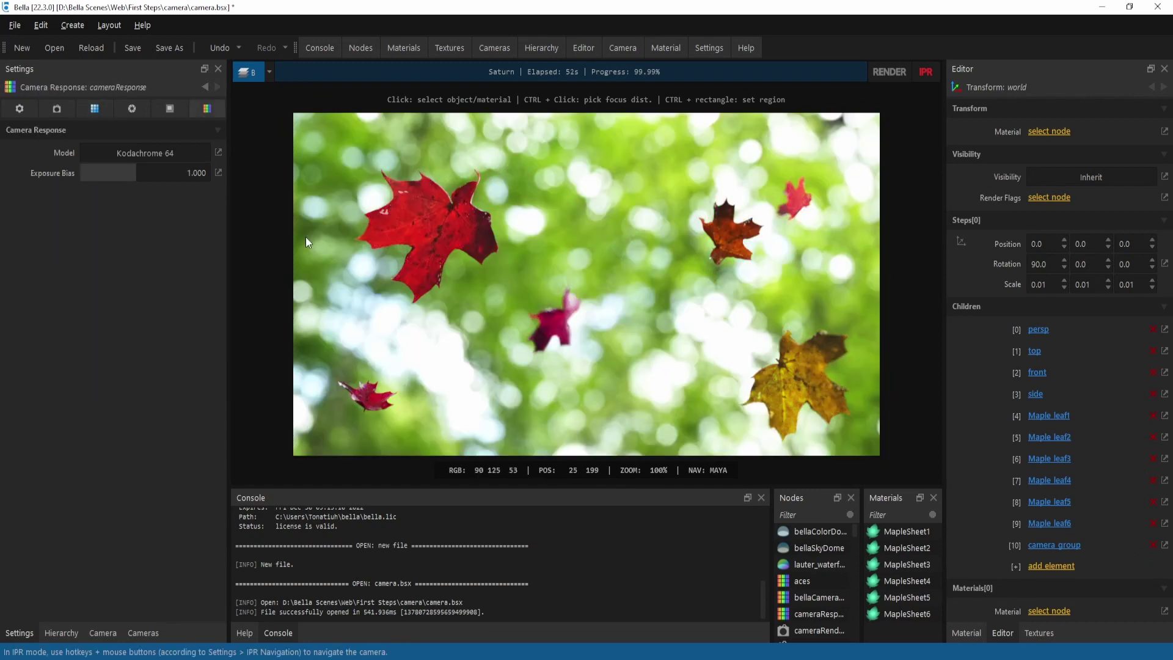
pyautogui.click(194, 150)
pyautogui.scroll(5, 205, 272)
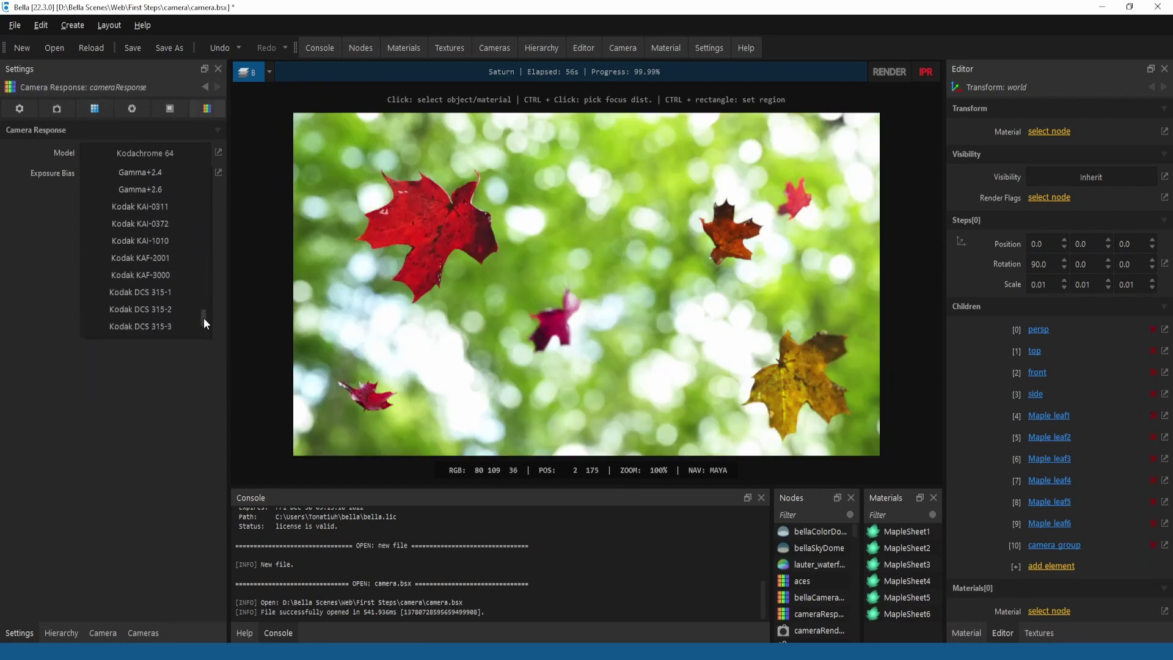
pyautogui.moveTo(202, 315)
pyautogui.mouseDown()
pyautogui.moveTo(209, 216)
pyautogui.moveTo(211, 239)
pyautogui.mouseUp()
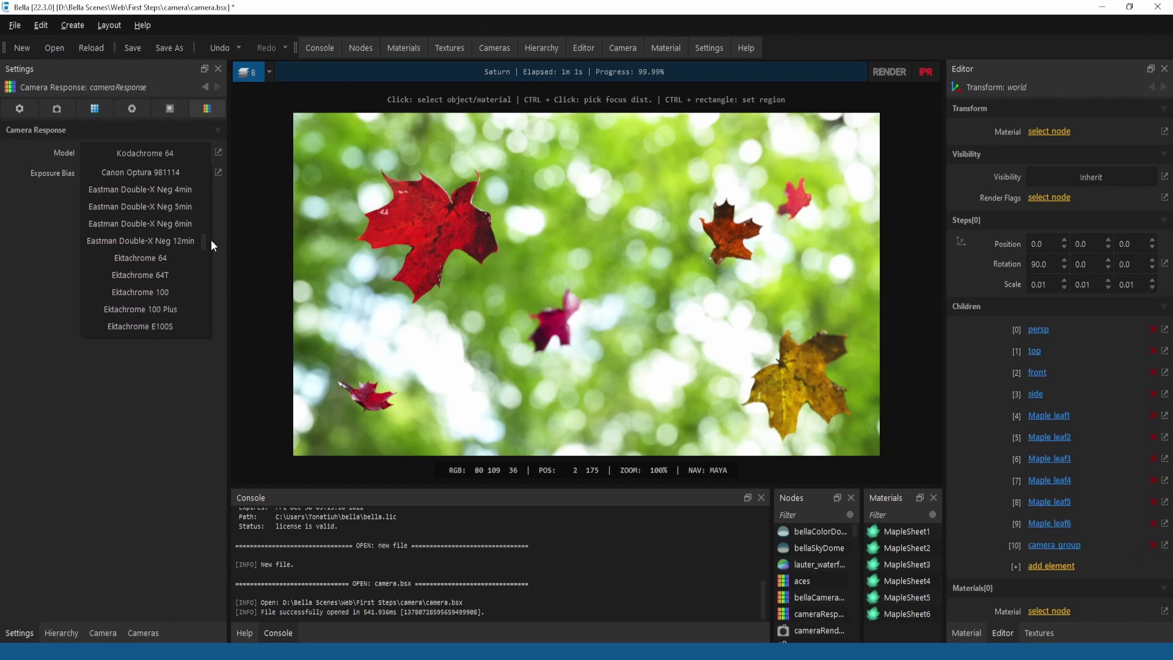
pyautogui.click(174, 310)
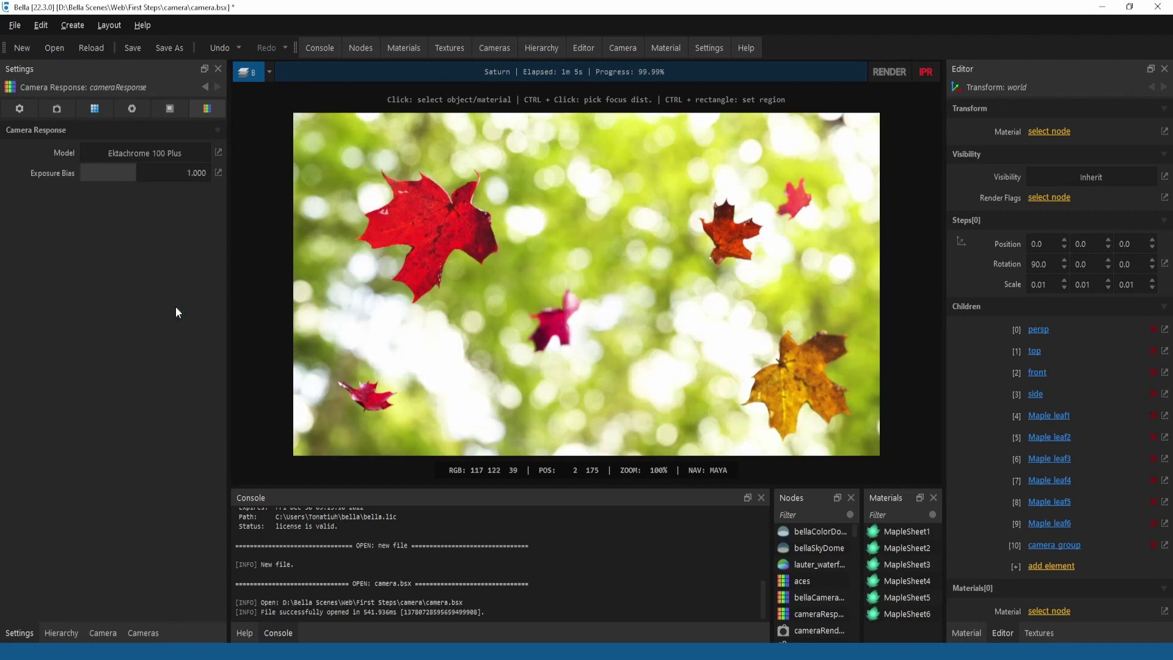
# Step: In the lens settings, set the thin lens to f/2.0 with 50 mm focal length
pyautogui.click(136, 113)
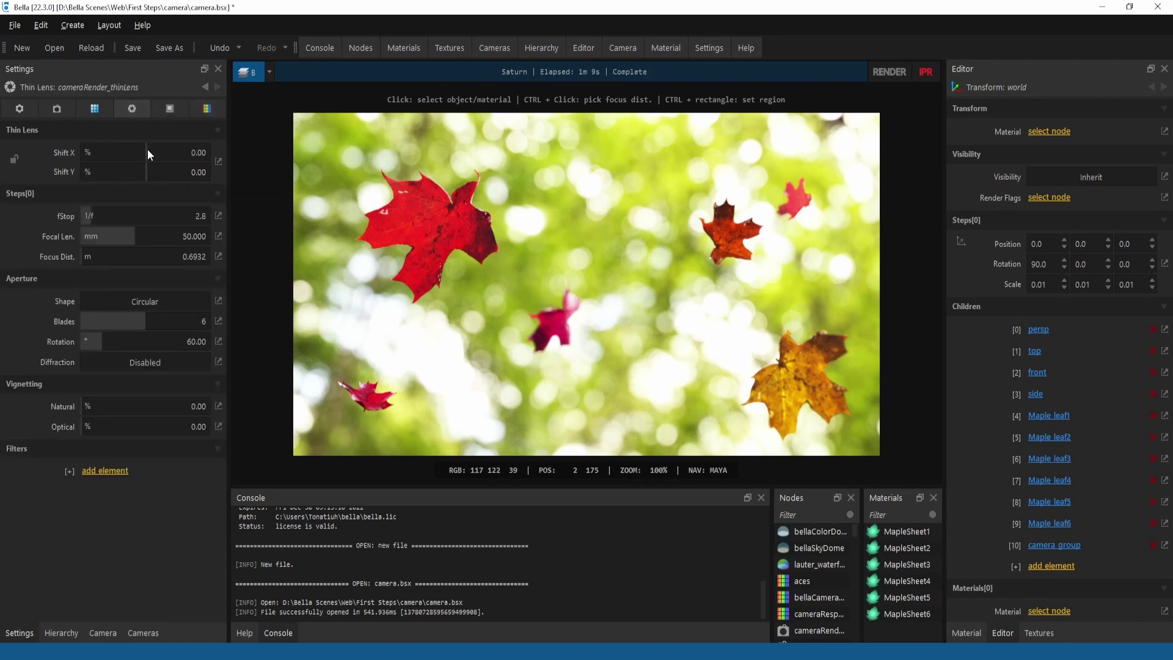
pyautogui.moveTo(147, 153)
pyautogui.mouseDown()
pyautogui.moveTo(127, 171)
pyautogui.moveTo(146, 171)
pyautogui.mouseUp()
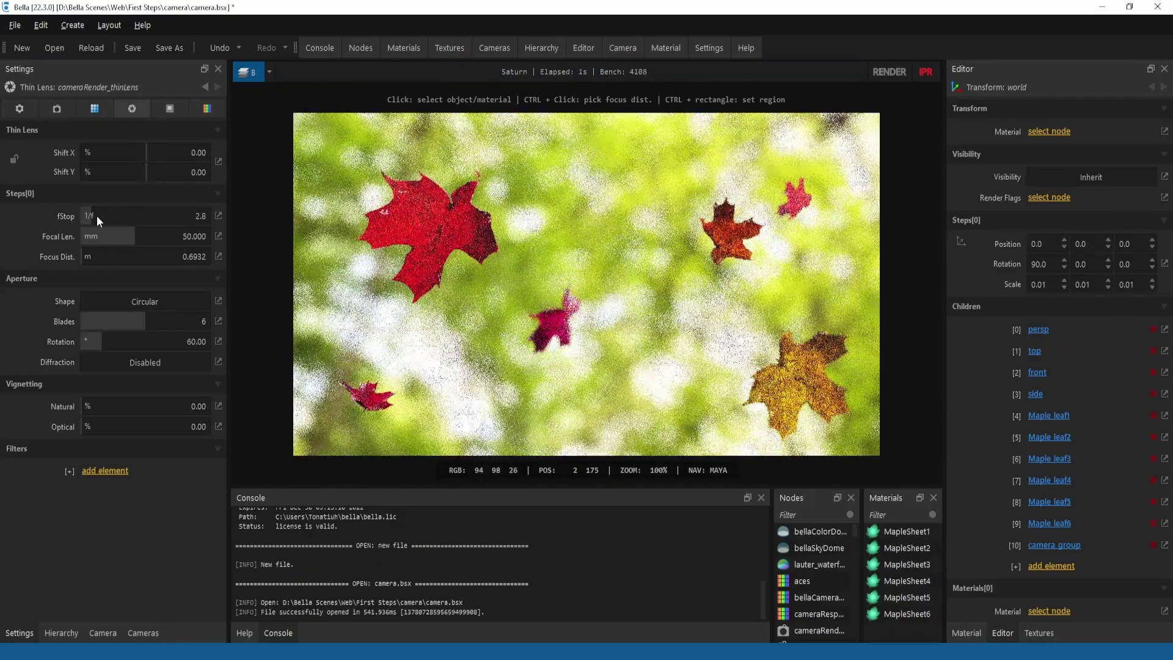
pyautogui.moveTo(96, 215)
pyautogui.mouseDown()
pyautogui.moveTo(119, 214)
pyautogui.moveTo(79, 217)
pyautogui.mouseUp()
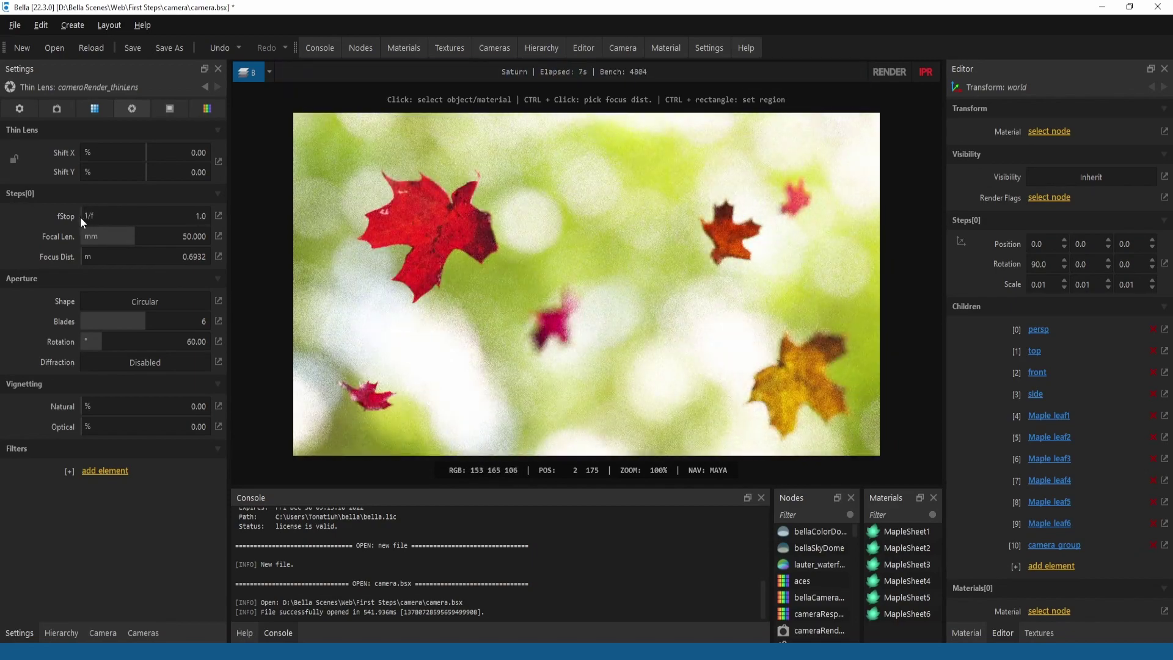
pyautogui.moveTo(79, 217); pyautogui.dragTo(86, 220)
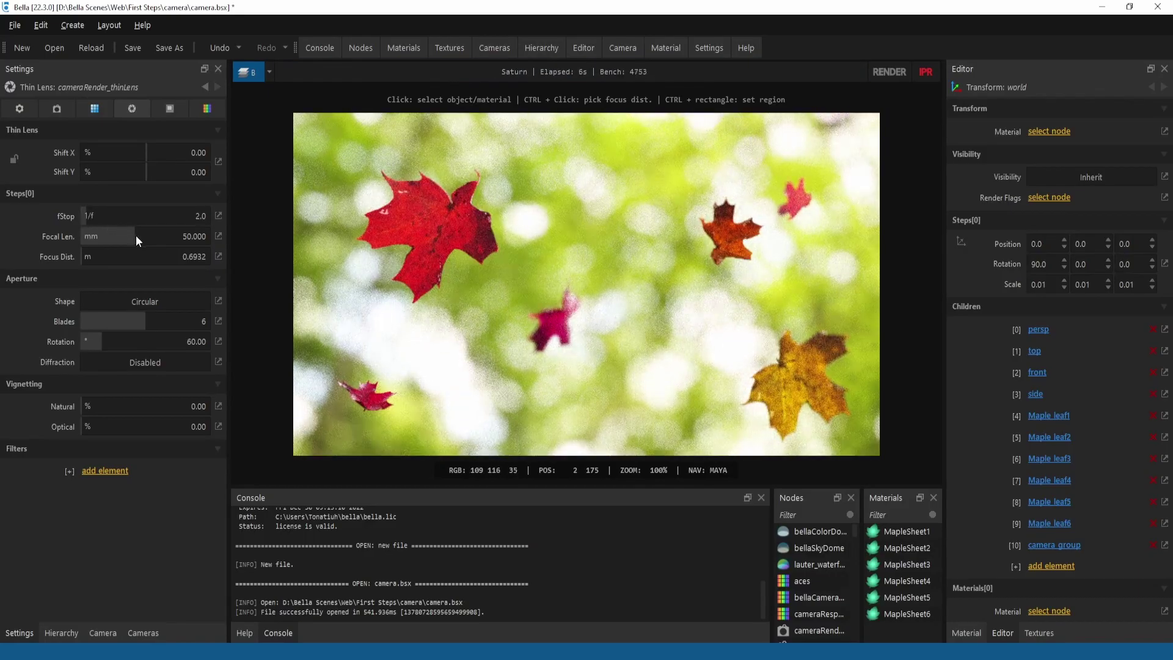
pyautogui.moveTo(141, 236)
pyautogui.mouseDown()
pyautogui.moveTo(109, 234)
pyautogui.moveTo(134, 233)
pyautogui.mouseUp()
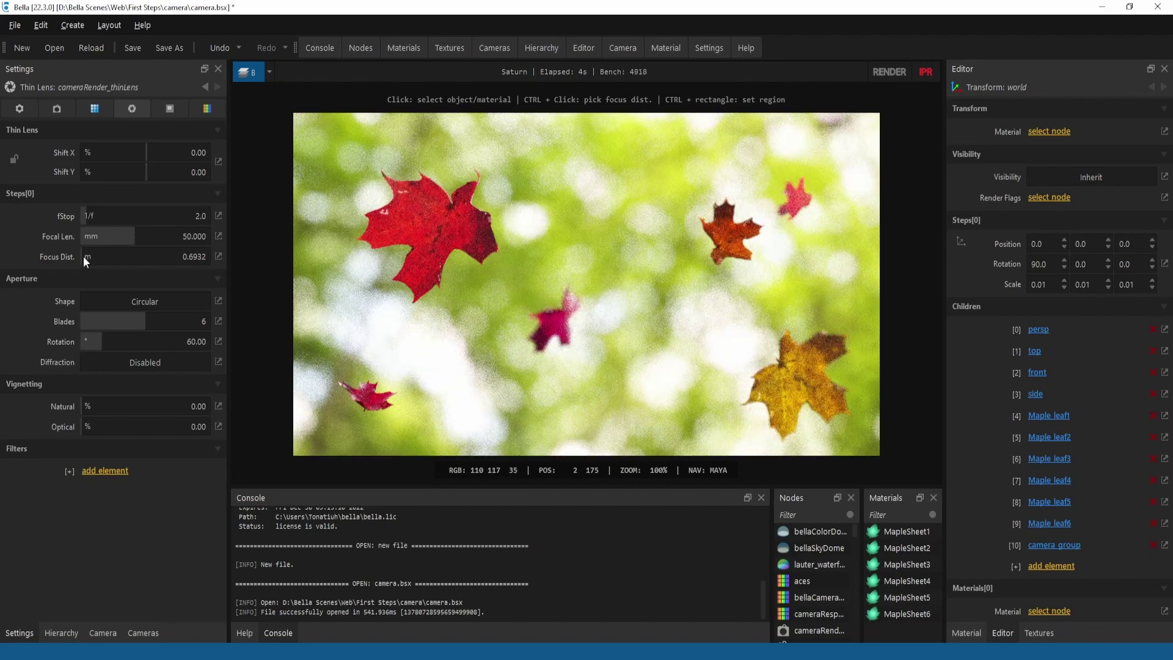
# Step: Focus at 0.72 on the red leaf and draw a render region over the right half
pyautogui.moveTo(83, 256); pyautogui.dragTo(82, 256)
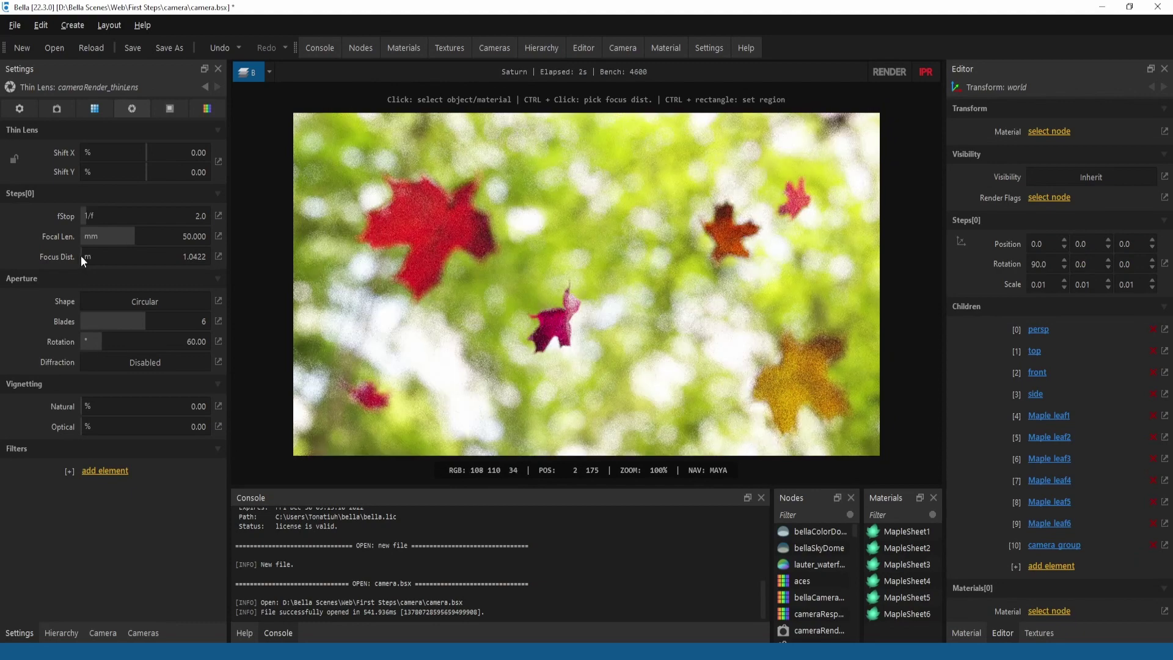
pyautogui.moveTo(88, 255); pyautogui.dragTo(117, 255)
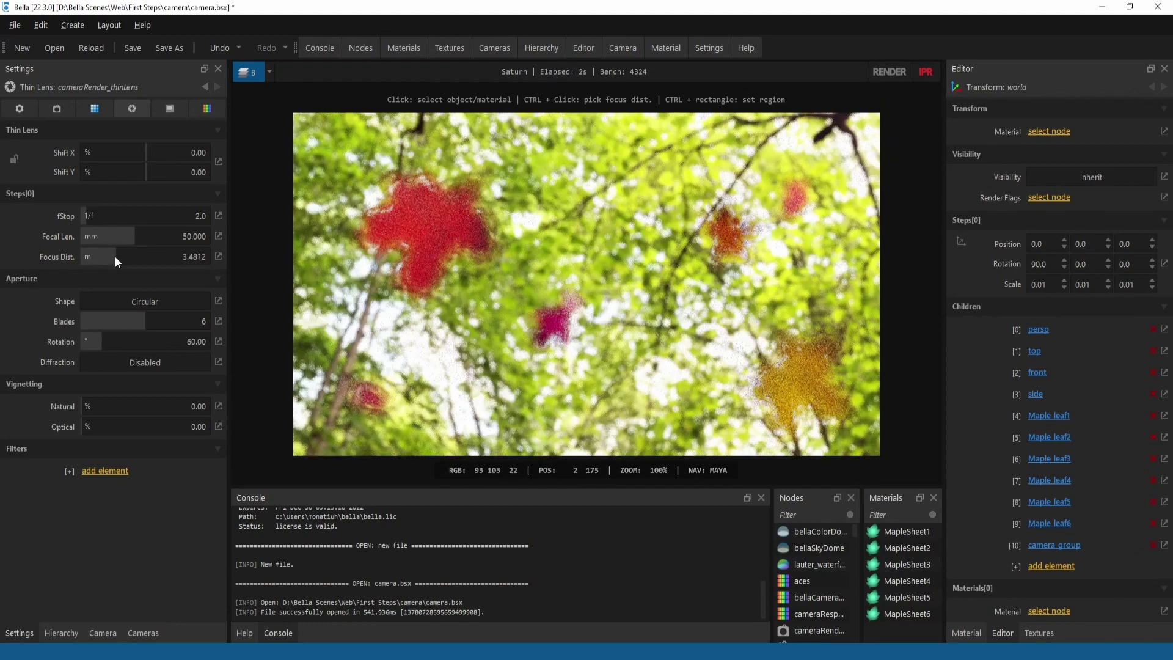
pyautogui.keyDown('ctrl'); pyautogui.click(436, 230); pyautogui.keyUp('ctrl')
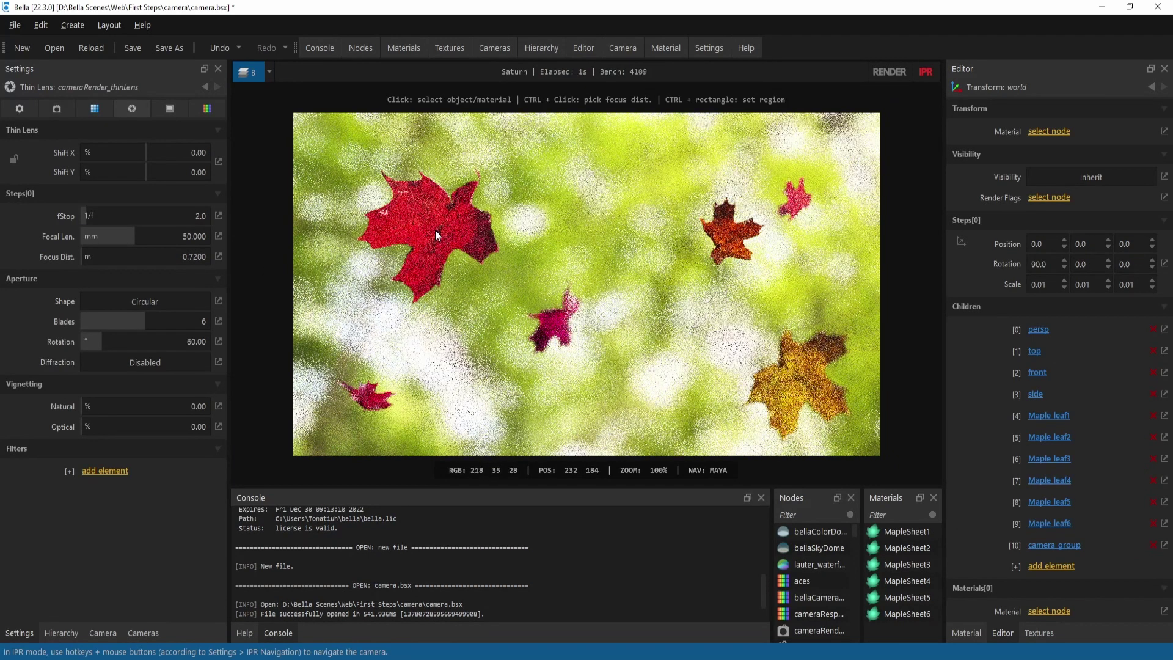
pyautogui.moveTo(288, 107)
pyautogui.keyDown('ctrl'); pyautogui.mouseDown()
pyautogui.moveTo(479, 308)
pyautogui.moveTo(599, 458)
pyautogui.mouseUp(); pyautogui.keyUp('ctrl')
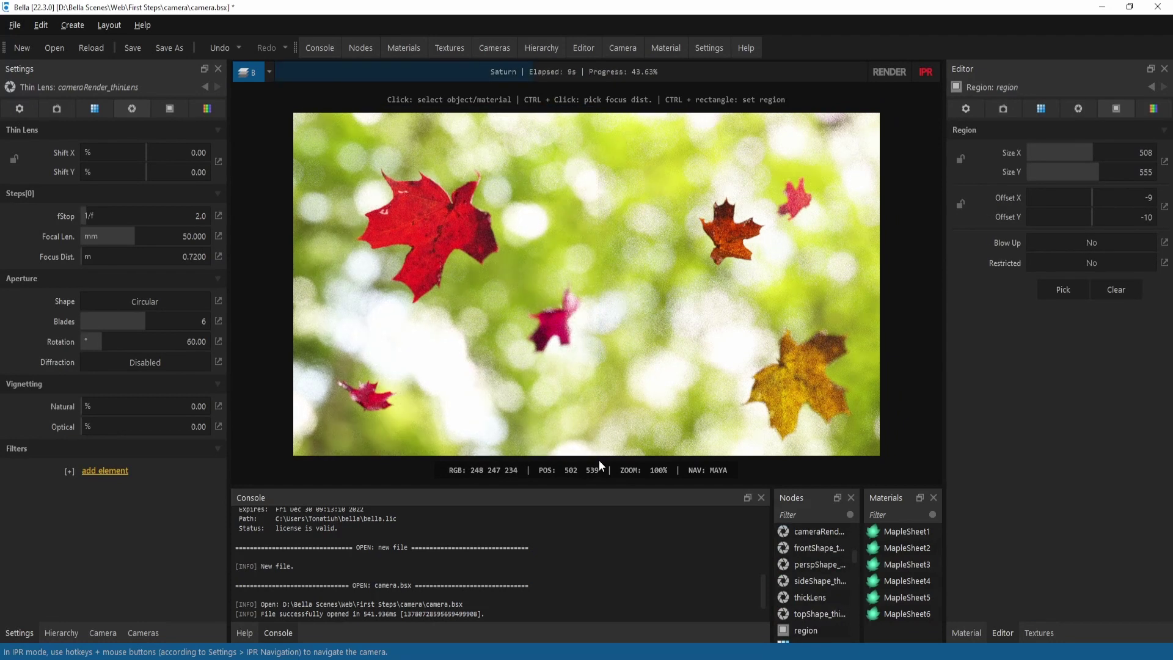
pyautogui.keyDown('ctrl'); pyautogui.moveTo(599, 460); pyautogui.dragTo(882, 105); pyautogui.keyUp('ctrl')
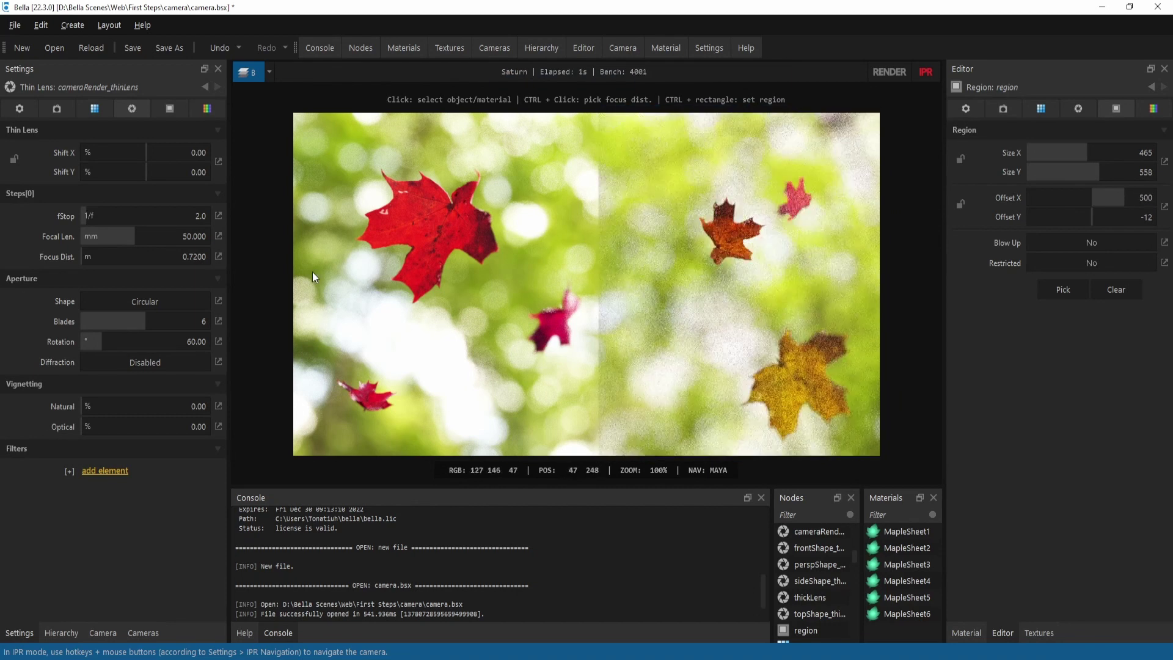
# Step: Try a Straight Blades aperture with 5 blades, then revert the shape to Circular
pyautogui.click(164, 296)
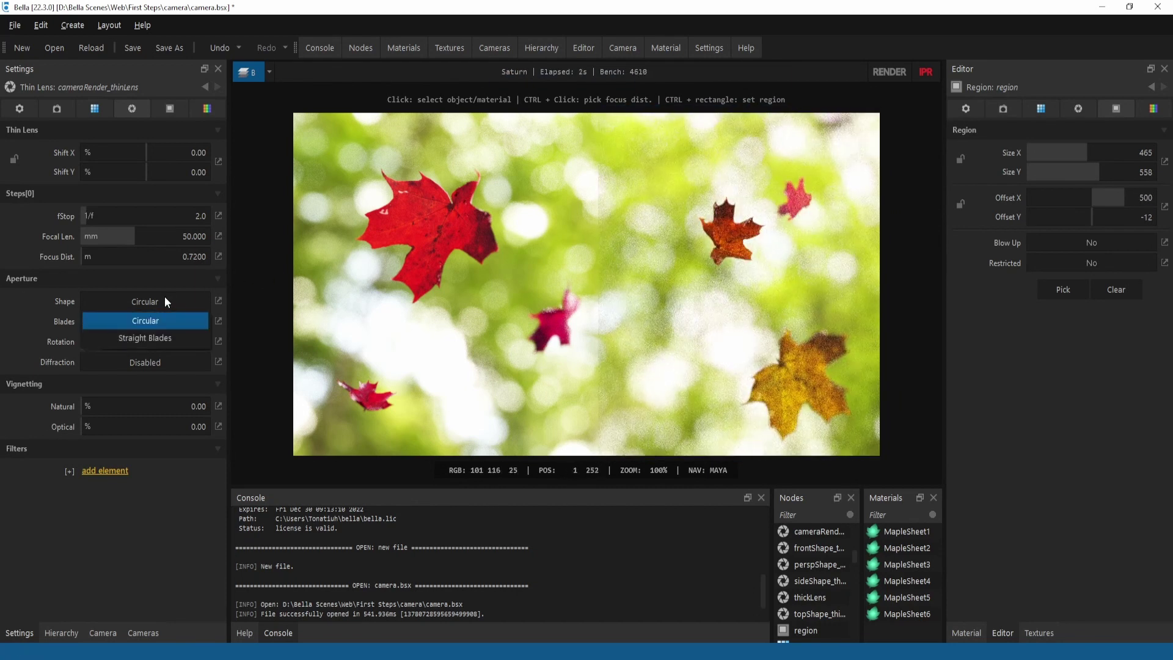
pyautogui.click(185, 340)
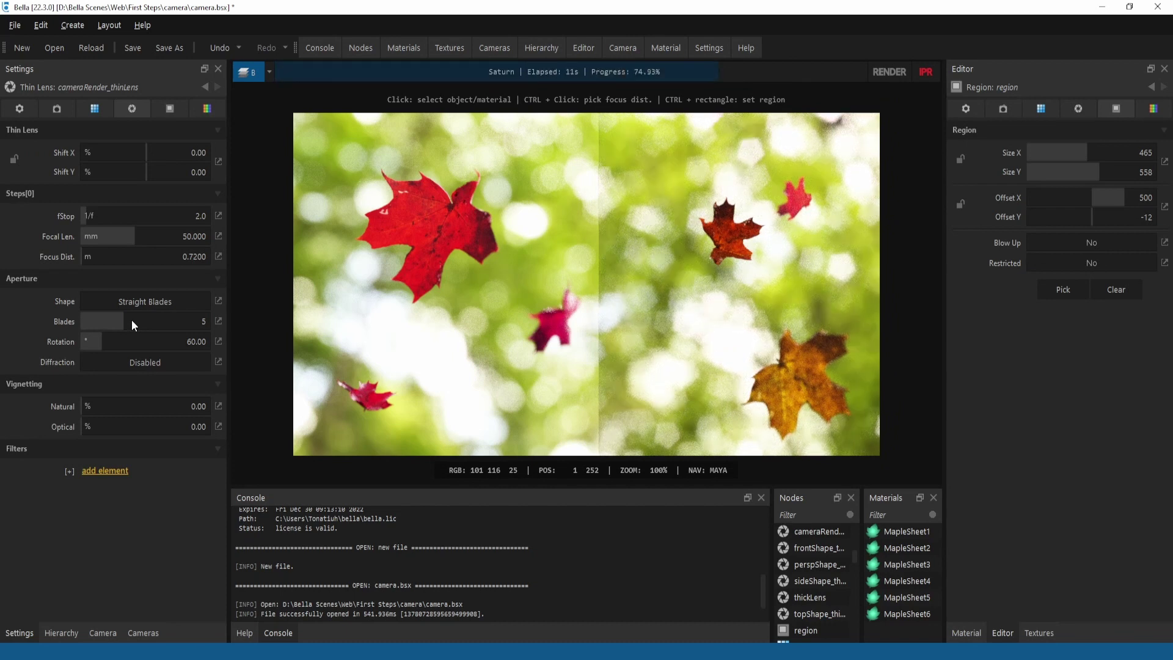
pyautogui.click(178, 298)
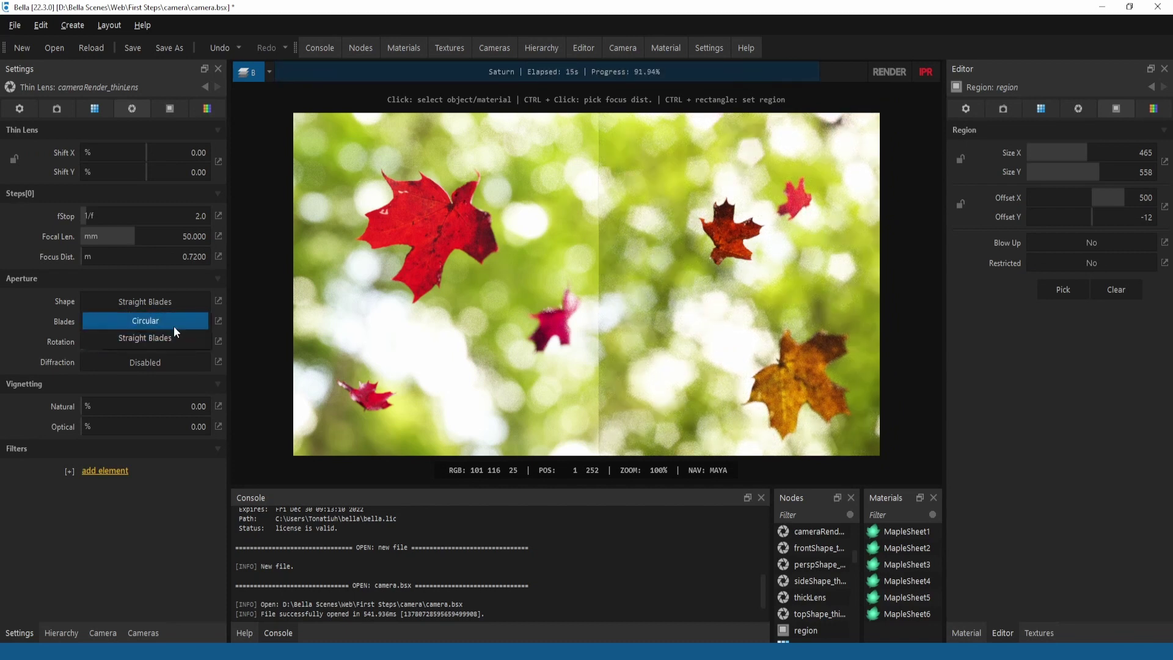
pyautogui.click(174, 322)
# Step: Raise the optical vignetting slider to 150%
pyautogui.moveTo(85, 428); pyautogui.dragTo(210, 429)
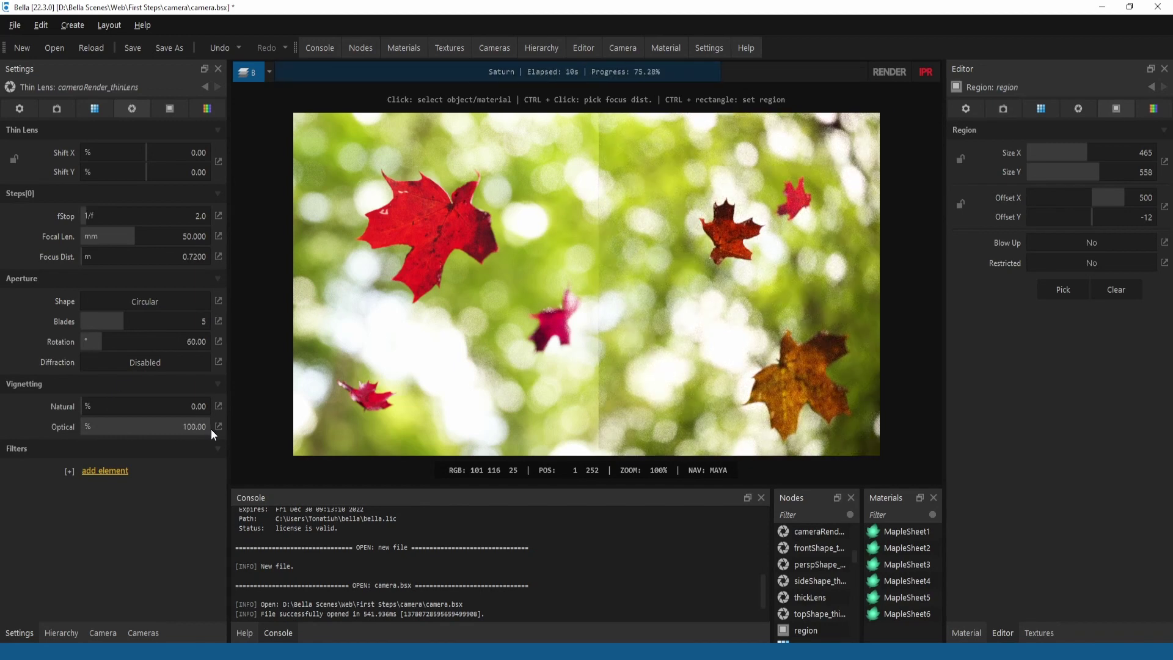
pyautogui.moveTo(211, 429); pyautogui.dragTo(277, 426)
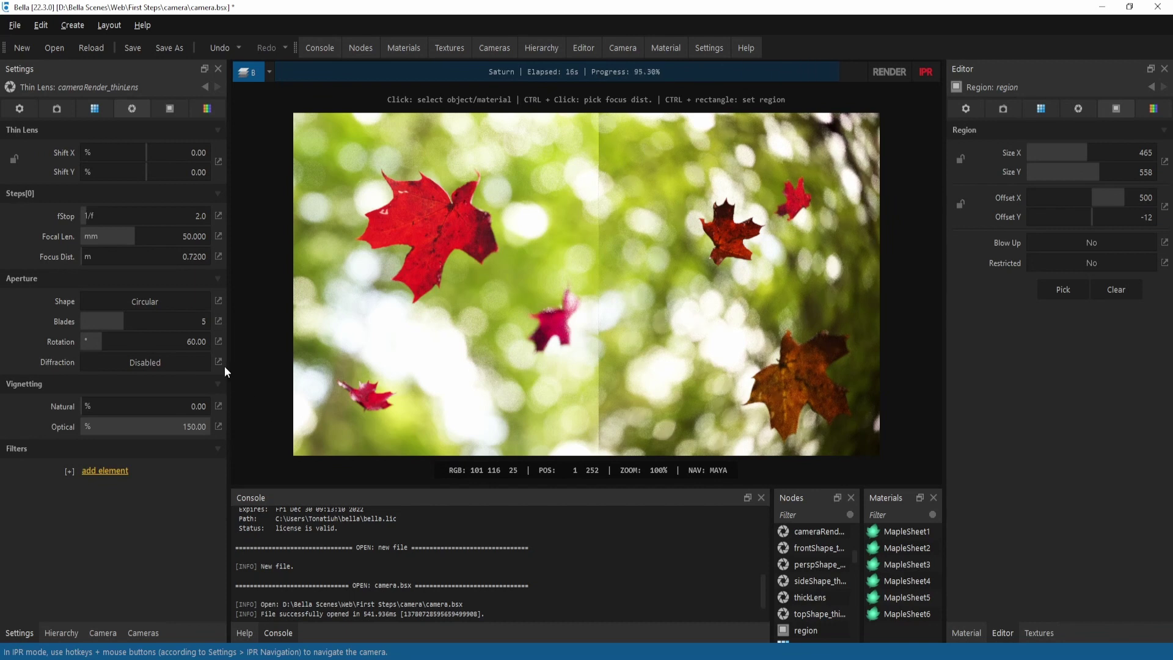
# Step: Assign the cameraRenderThick_thickLens lens to the camera and clear the render region to full frame
pyautogui.click(62, 105)
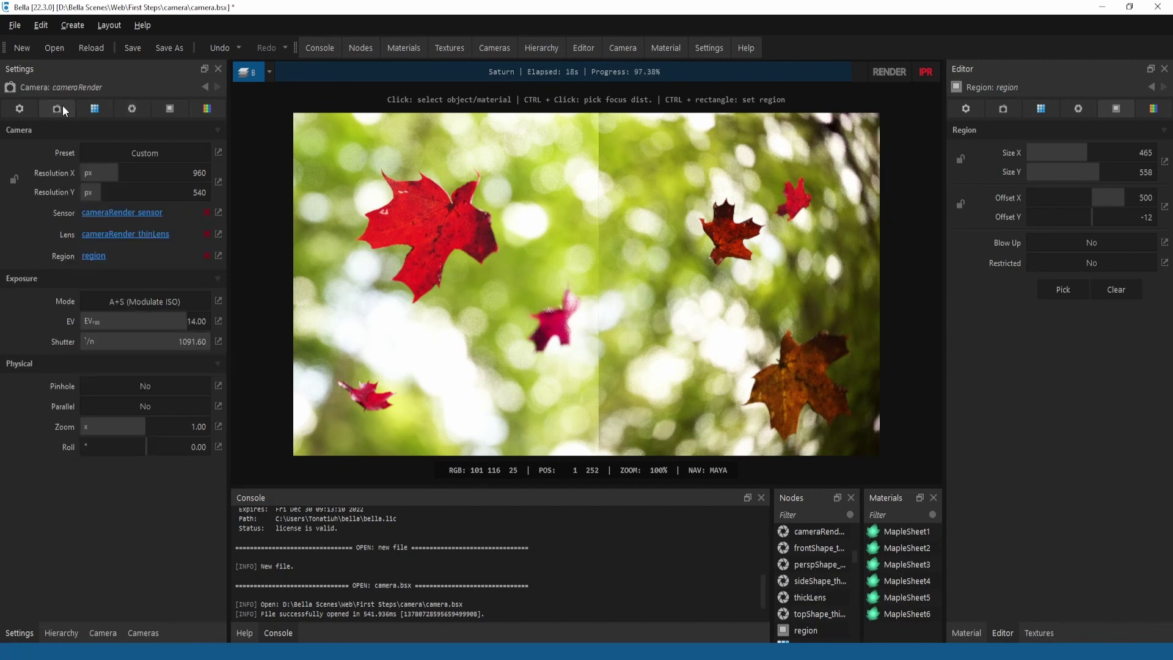
pyautogui.click(212, 232)
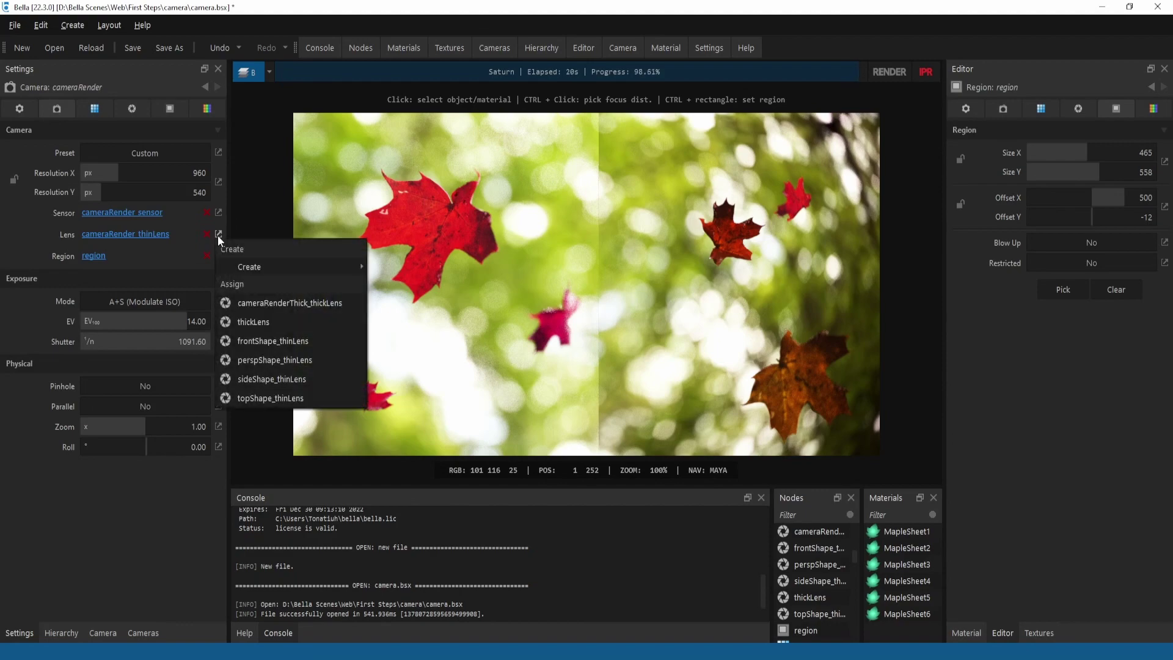
pyautogui.click(283, 302)
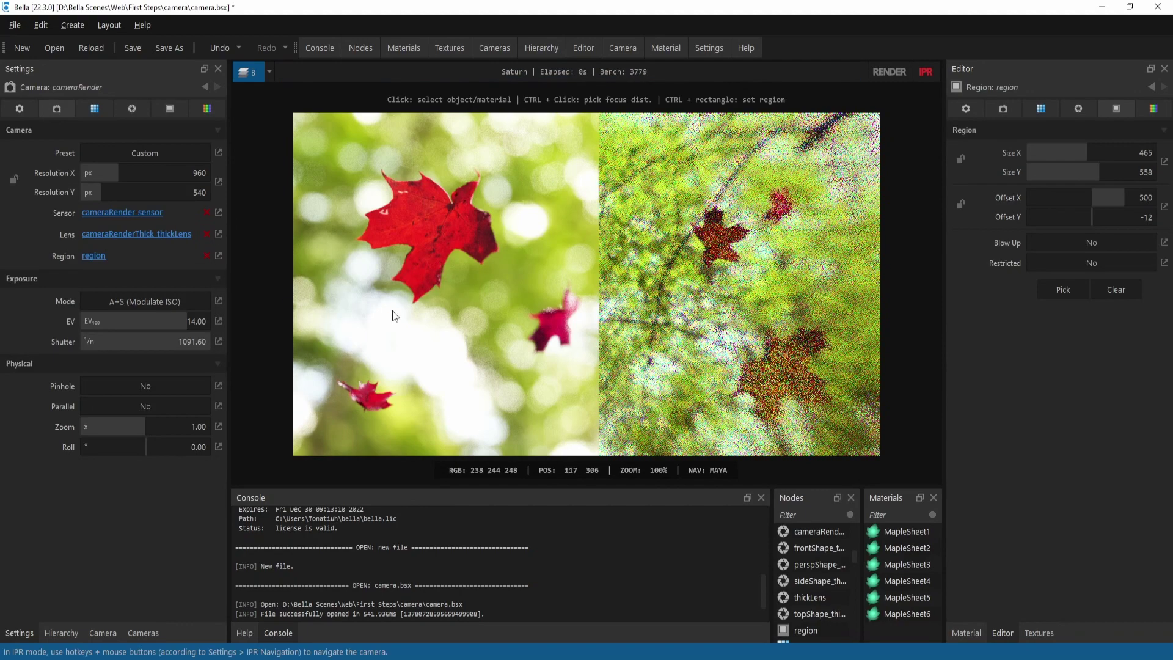
pyautogui.click(1100, 292)
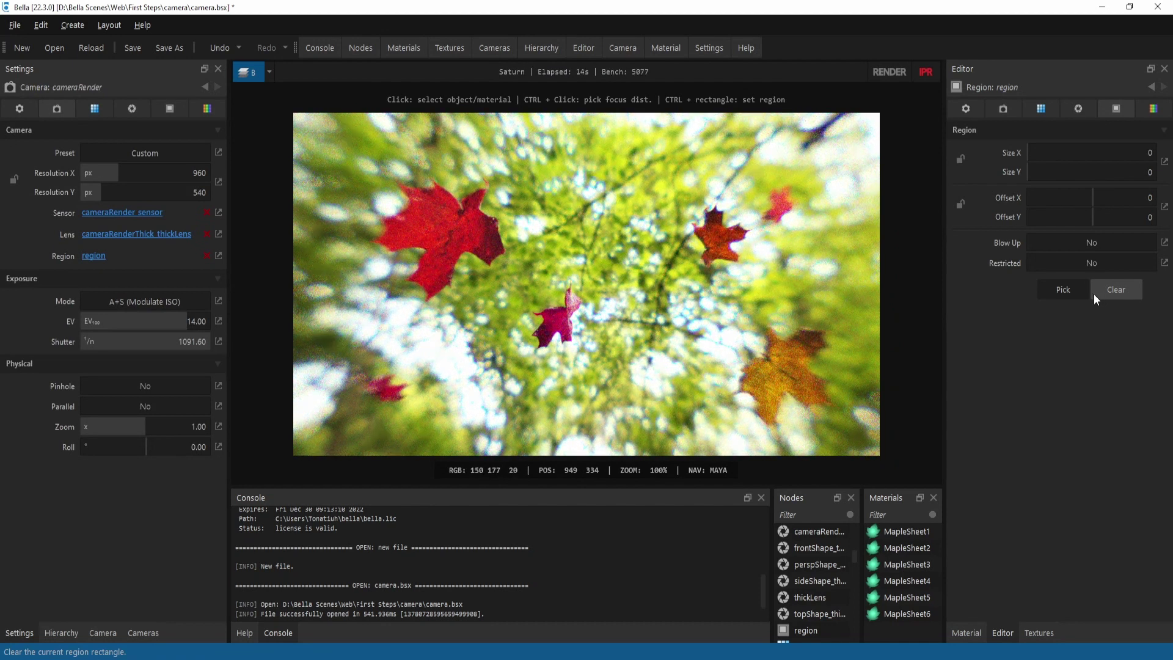
pyautogui.click(19, 108)
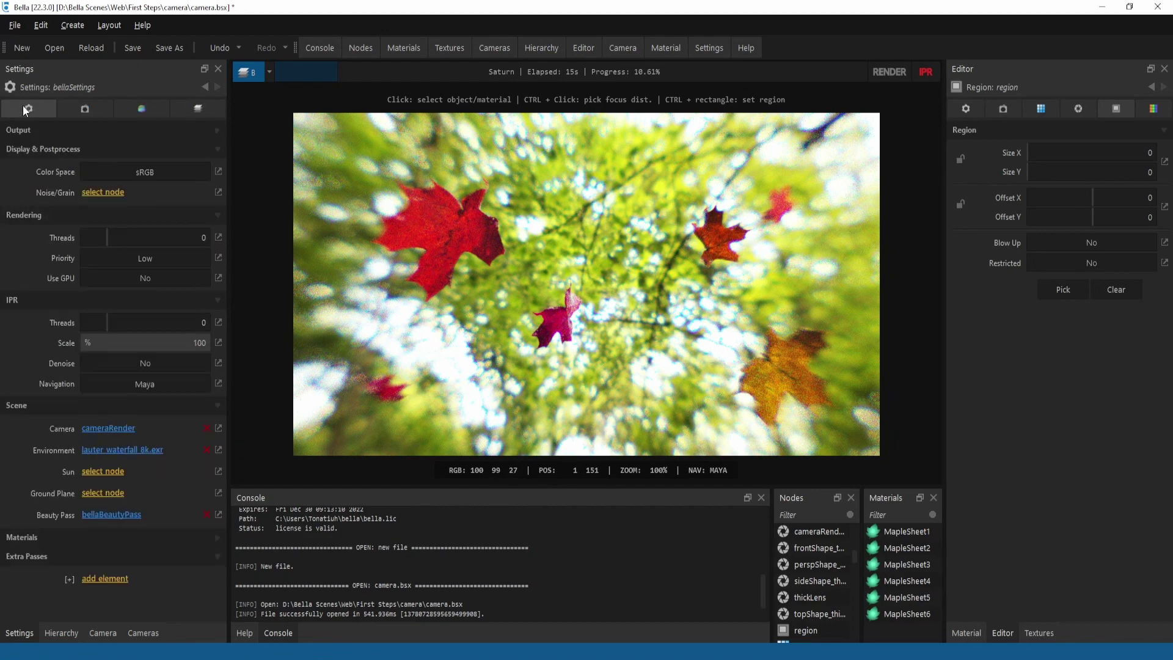
# Step: Set cameraRenderThick as the scene camera in the global settings
pyautogui.click(219, 427)
pyautogui.click(260, 497)
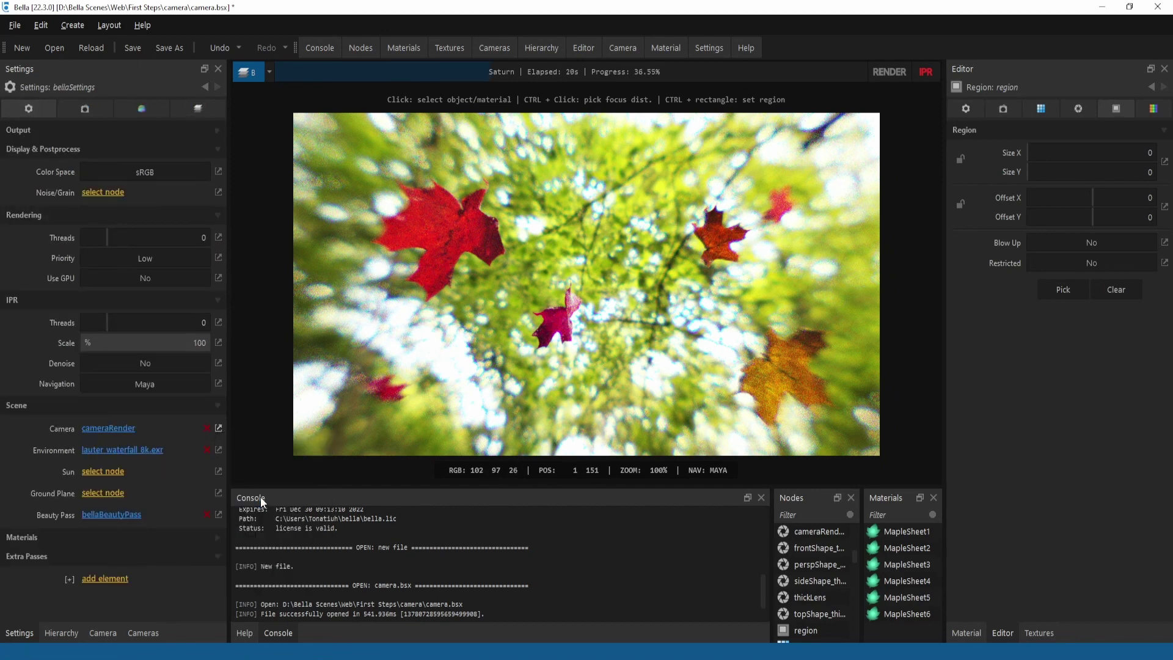